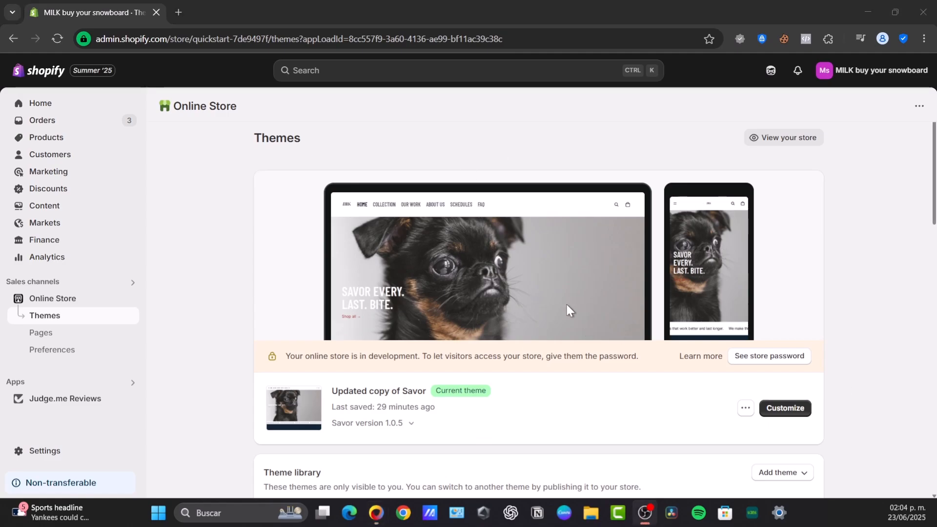
- View the live store and look over its home page
{"action": "left_click_drag", "start_coordinate": [772, 409], "coordinate": [724, 404]}
{"action": "left_click", "coordinate": [764, 138]}
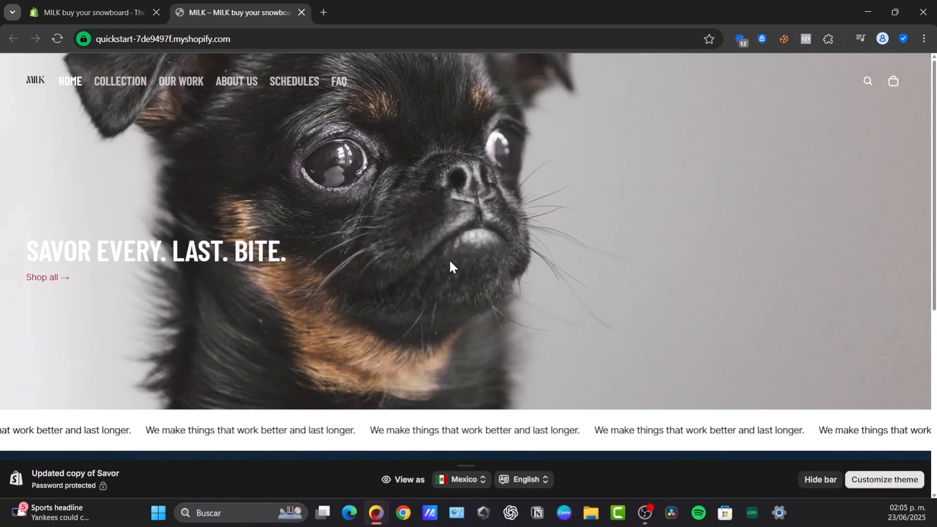
{"action": "scroll", "coordinate": [449, 259], "scroll_direction": "down", "scroll_amount": 5}
{"action": "scroll", "coordinate": [454, 261], "scroll_direction": "up", "scroll_amount": 5}
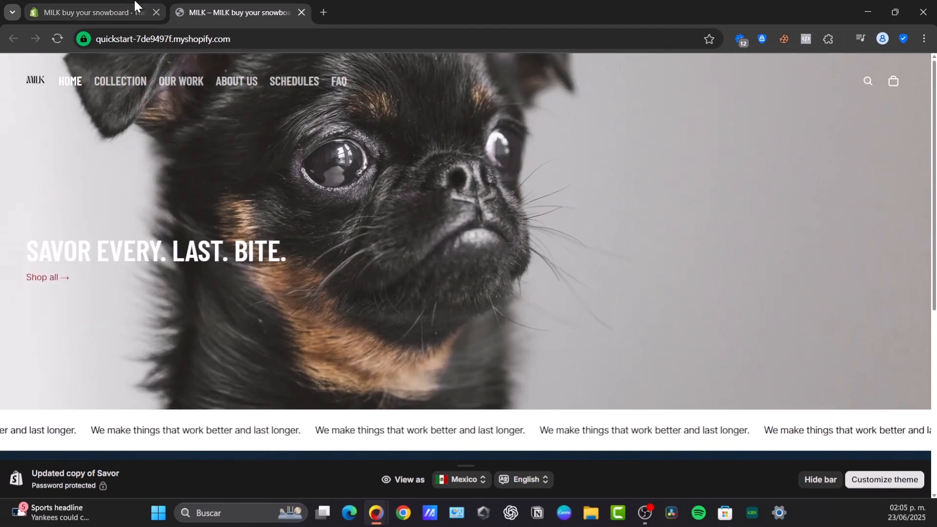
- Return to the theme library and open the "Updated copy of Updated copy of Dawn" theme for customization
{"action": "key", "text": "ctrl+shift+Tab"}
{"action": "scroll", "coordinate": [560, 319], "scroll_direction": "down", "scroll_amount": 5}
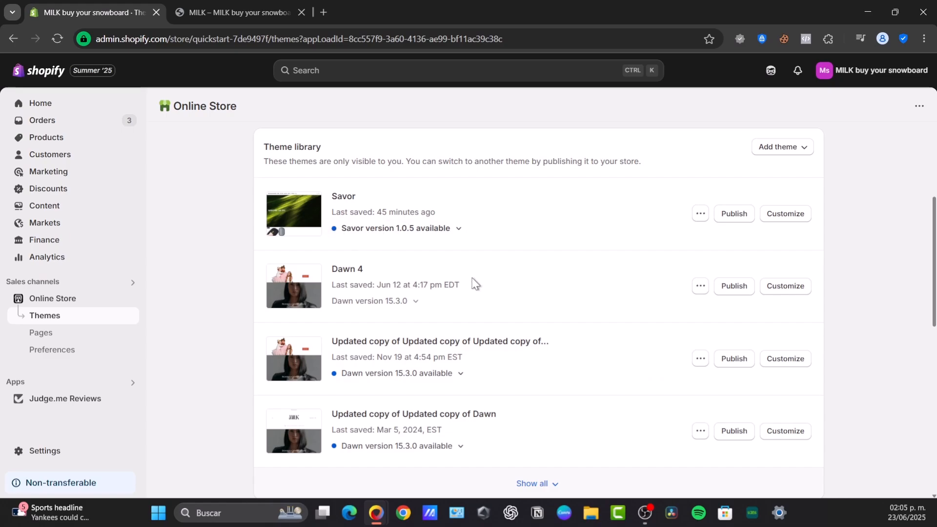
{"action": "scroll", "coordinate": [459, 283], "scroll_direction": "down", "scroll_amount": 3}
{"action": "scroll", "coordinate": [482, 292], "scroll_direction": "down", "scroll_amount": 3}
{"action": "scroll", "coordinate": [463, 299], "scroll_direction": "up", "scroll_amount": 3}
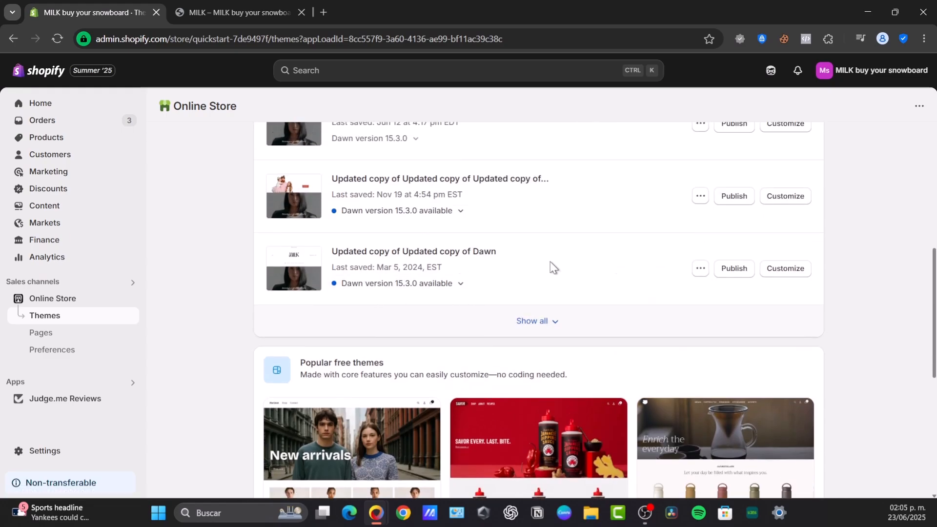
{"action": "left_click", "coordinate": [786, 269]}
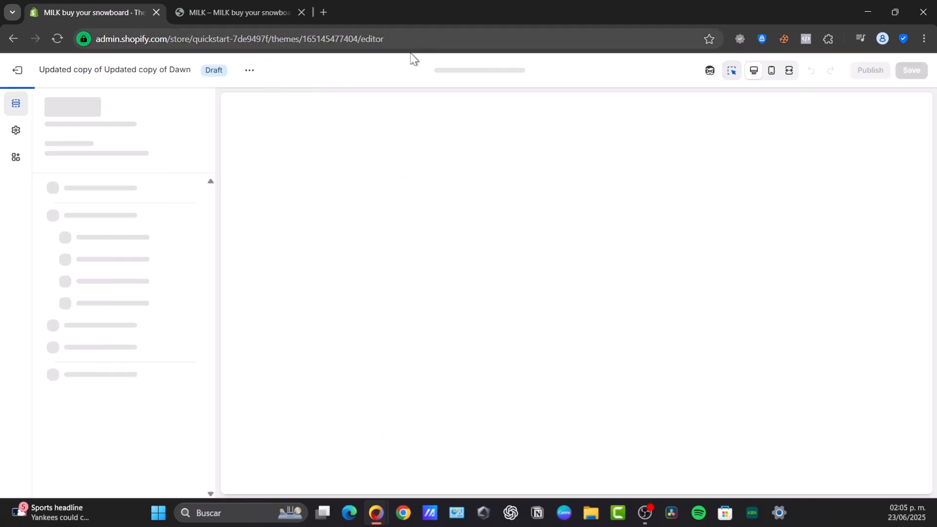
- Preview the draft Dawn theme's home page from header to footer, closing the earlier storefront page
{"action": "left_click", "coordinate": [249, 70]}
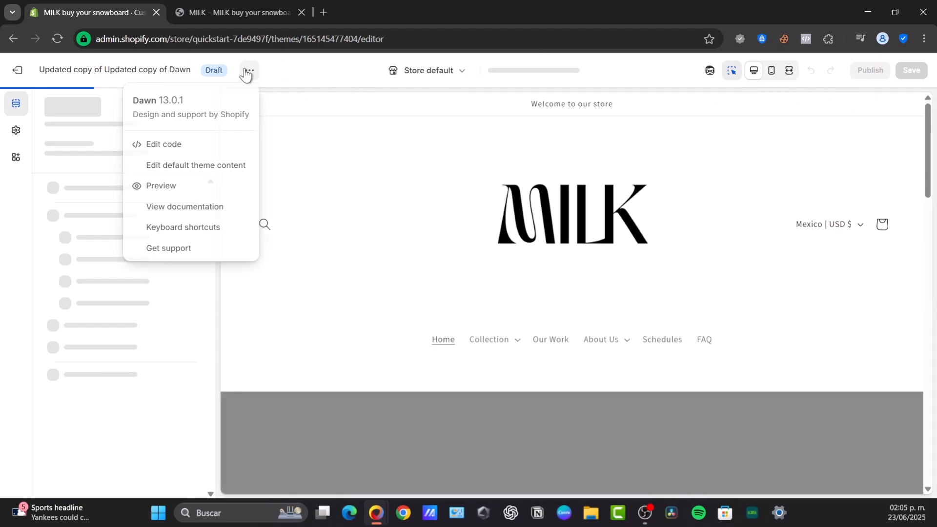
{"action": "left_click", "coordinate": [174, 188]}
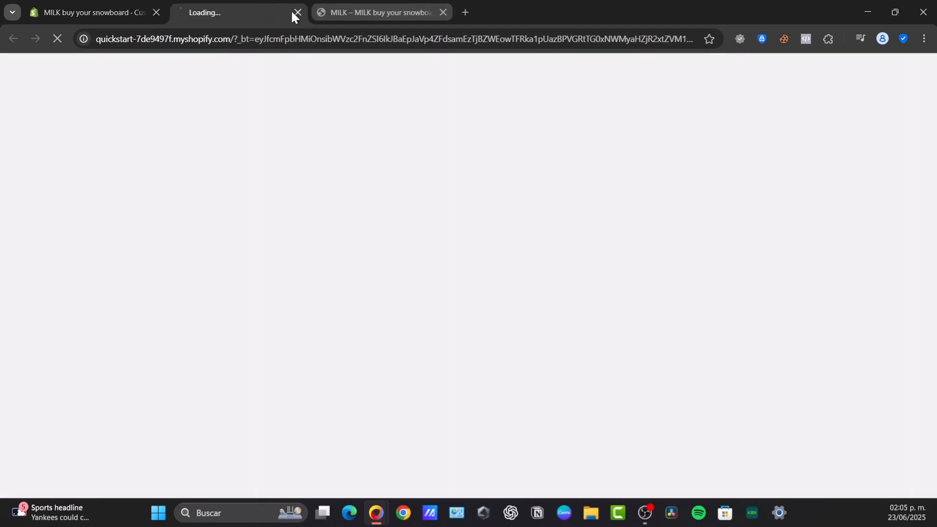
{"action": "left_click", "coordinate": [446, 12]}
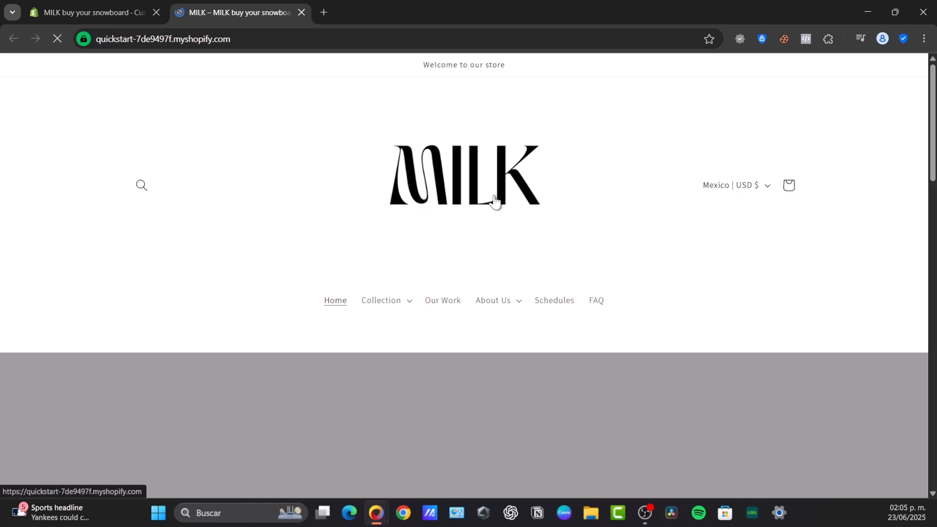
{"action": "scroll", "coordinate": [526, 226], "scroll_direction": "down", "scroll_amount": 10}
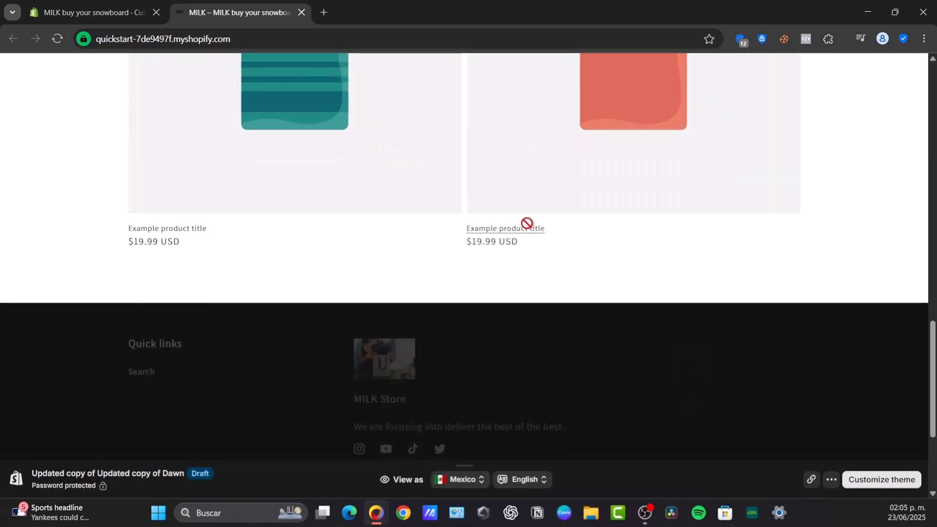
{"action": "scroll", "coordinate": [529, 228], "scroll_direction": "up", "scroll_amount": 10}
{"action": "scroll", "coordinate": [591, 329], "scroll_direction": "down", "scroll_amount": 3}
{"action": "scroll", "coordinate": [589, 323], "scroll_direction": "up", "scroll_amount": 3}
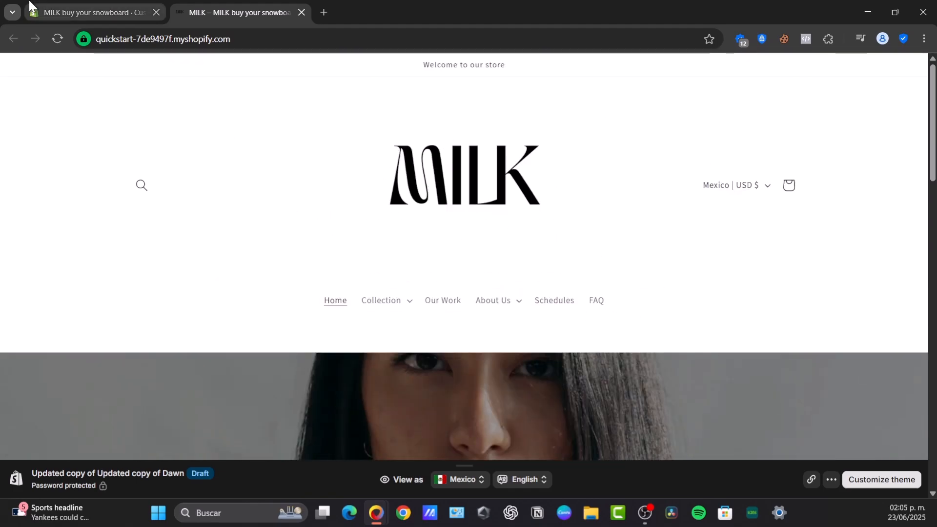
- Return to the theme editor and examine the color scheme options available for the Header section
{"action": "left_click", "coordinate": [96, 6]}
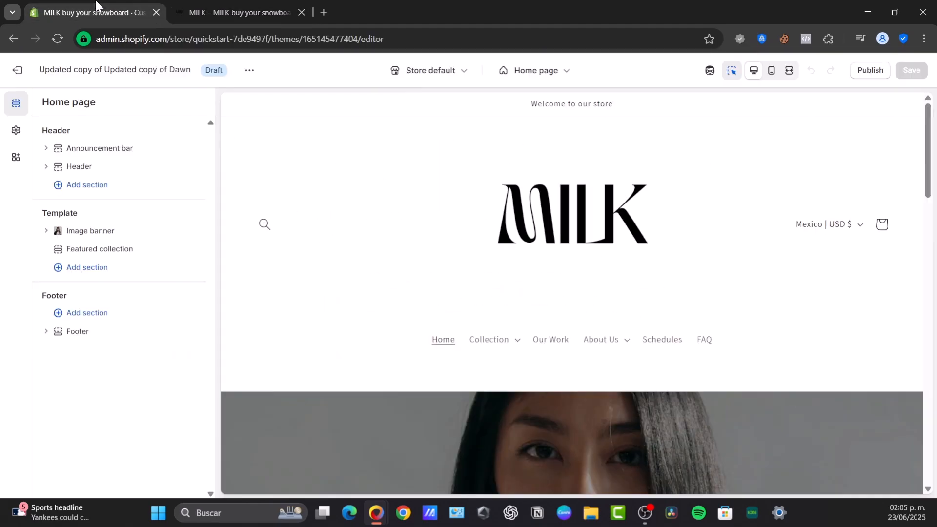
{"action": "left_click", "coordinate": [398, 174]}
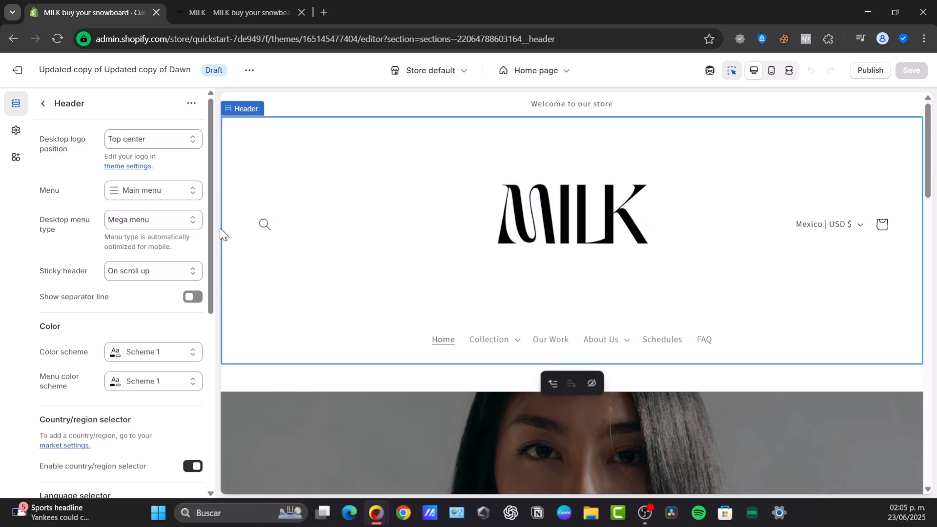
{"action": "left_click", "coordinate": [144, 353]}
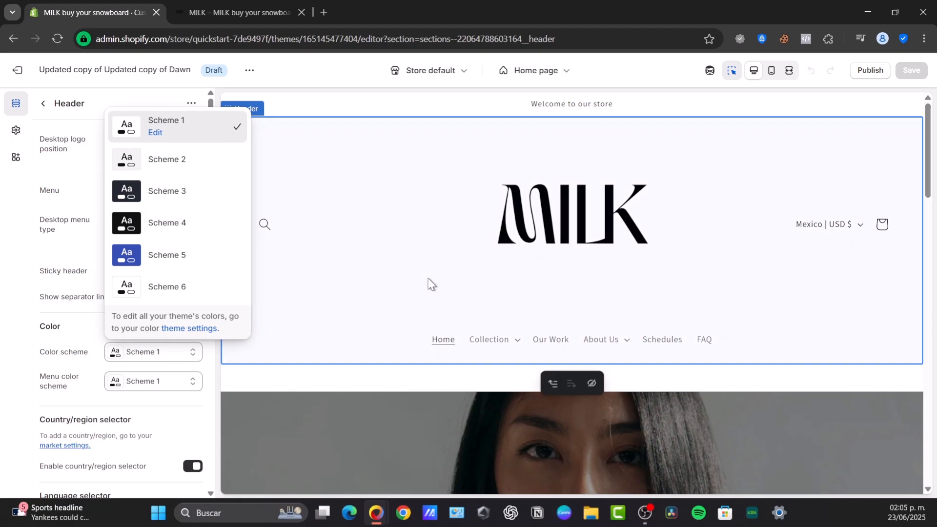
{"action": "left_click", "coordinate": [183, 357]}
- Add a new color scheme in the theme's color settings
{"action": "left_click", "coordinate": [16, 133]}
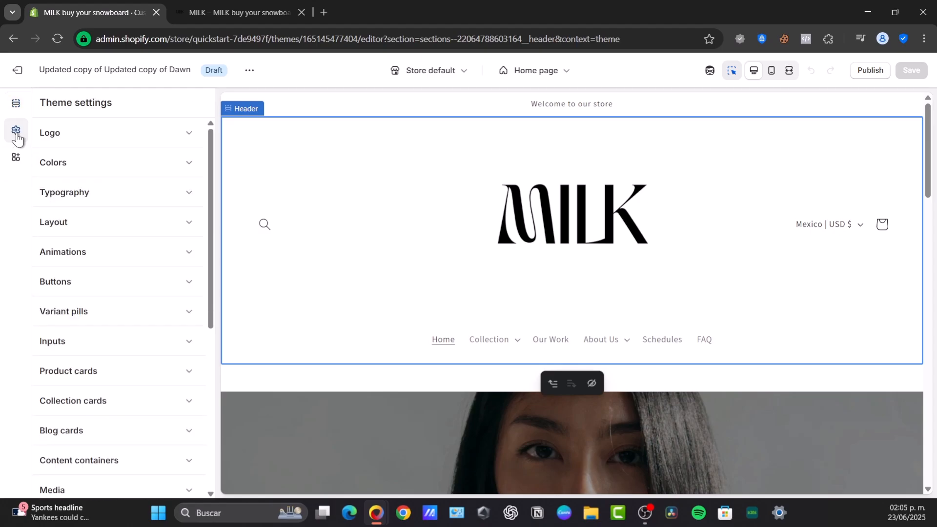
{"action": "scroll", "coordinate": [137, 383], "scroll_direction": "down", "scroll_amount": 1}
{"action": "scroll", "coordinate": [136, 387], "scroll_direction": "down", "scroll_amount": 2}
{"action": "scroll", "coordinate": [161, 293], "scroll_direction": "up", "scroll_amount": 3}
{"action": "left_click", "coordinate": [152, 166]}
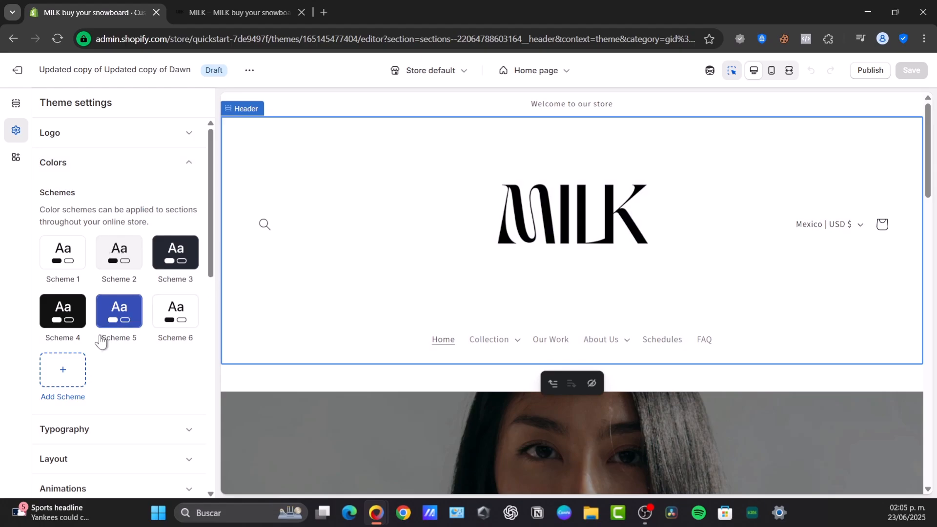
{"action": "left_click", "coordinate": [68, 369]}
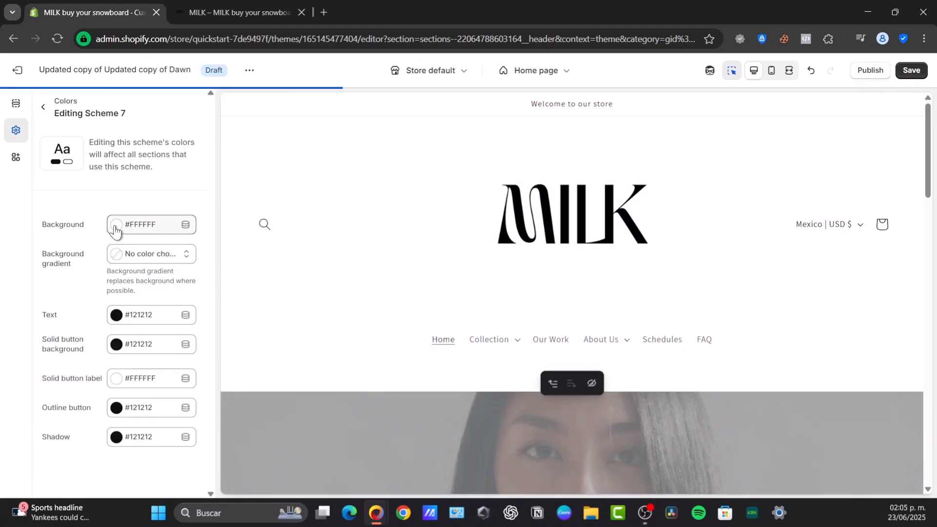
- Clear the new scheme's background color to make it transparent and return to the theme settings
{"action": "left_click", "coordinate": [117, 226]}
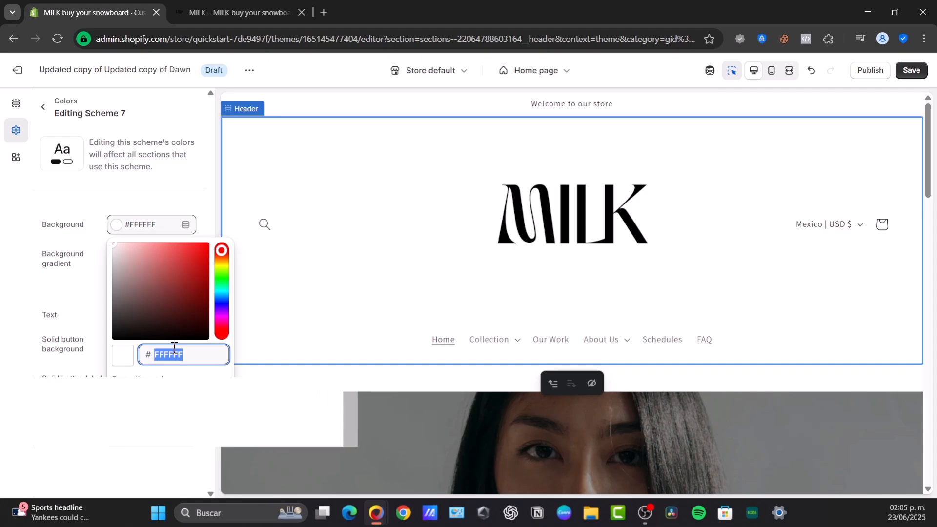
{"action": "key", "text": "BackSpace"}
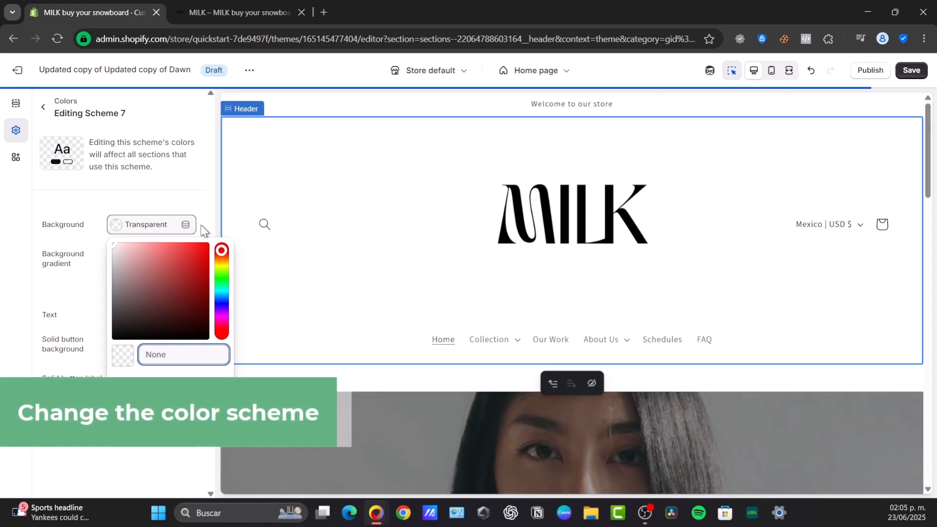
{"action": "left_click", "coordinate": [191, 204]}
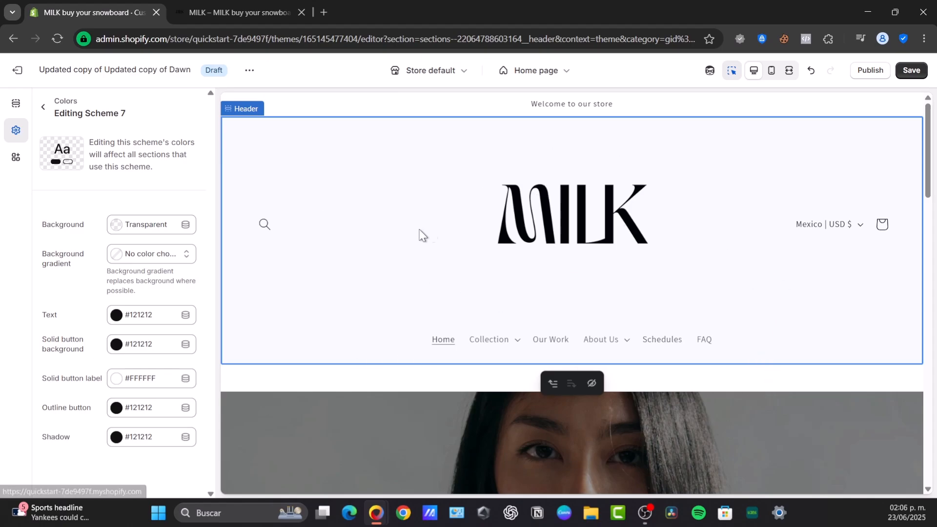
{"action": "left_click", "coordinate": [43, 107]}
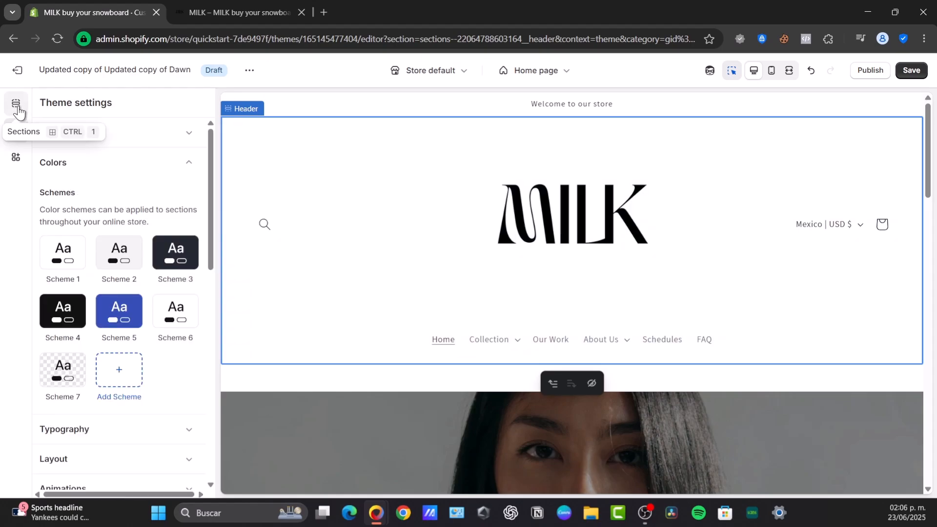
- Set both the color scheme and the menu color scheme of the Header section to Scheme 7
{"action": "left_click", "coordinate": [383, 239]}
{"action": "left_click", "coordinate": [16, 103]}
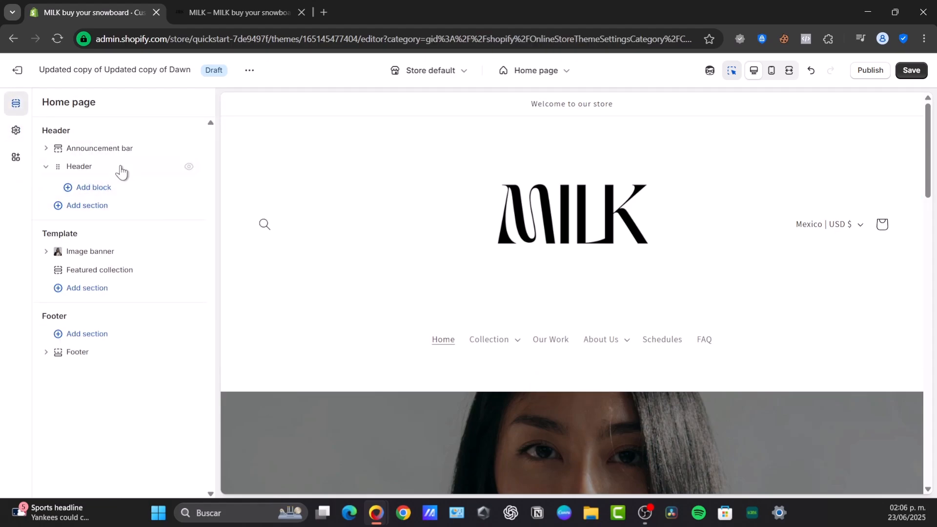
{"action": "left_click", "coordinate": [80, 167]}
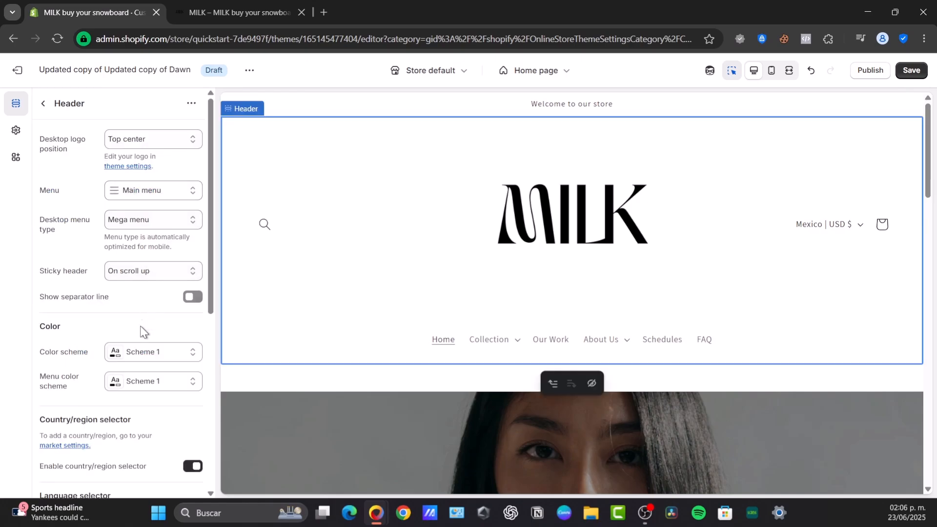
{"action": "left_click", "coordinate": [155, 353]}
{"action": "left_click", "coordinate": [172, 295]}
{"action": "left_click", "coordinate": [166, 383]}
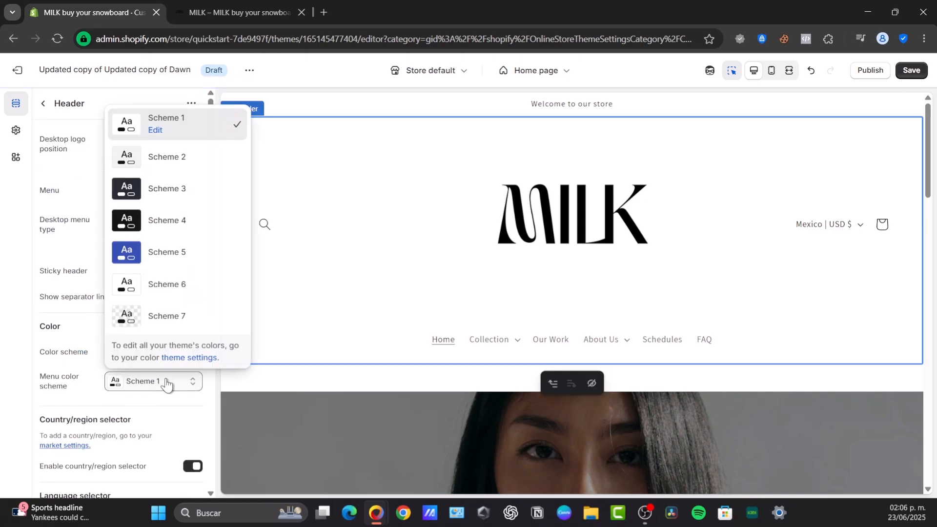
{"action": "left_click", "coordinate": [178, 327]}
{"action": "scroll", "coordinate": [711, 408], "scroll_direction": "down", "scroll_amount": 5}
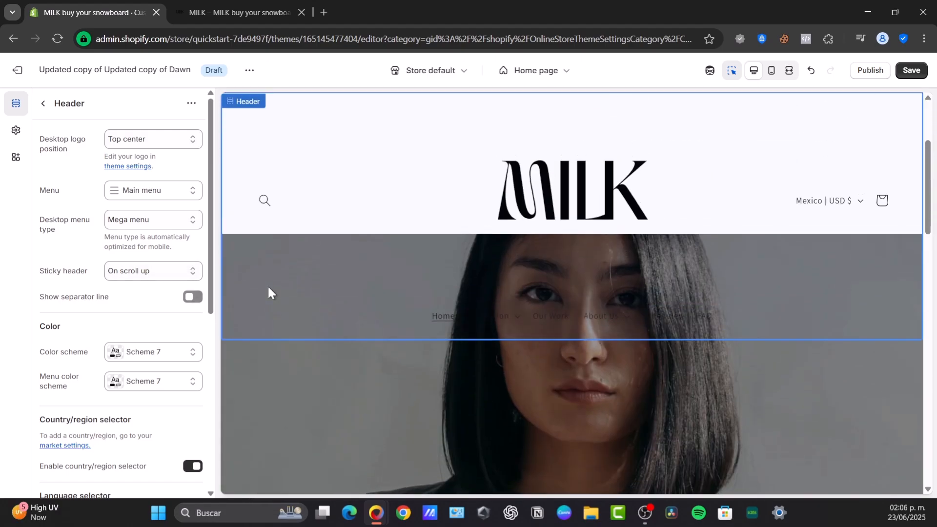
- Try the sticky header options "Always" and "Always, reduce logo size", and set it back to "On scroll up"
{"action": "left_click", "coordinate": [152, 272]}
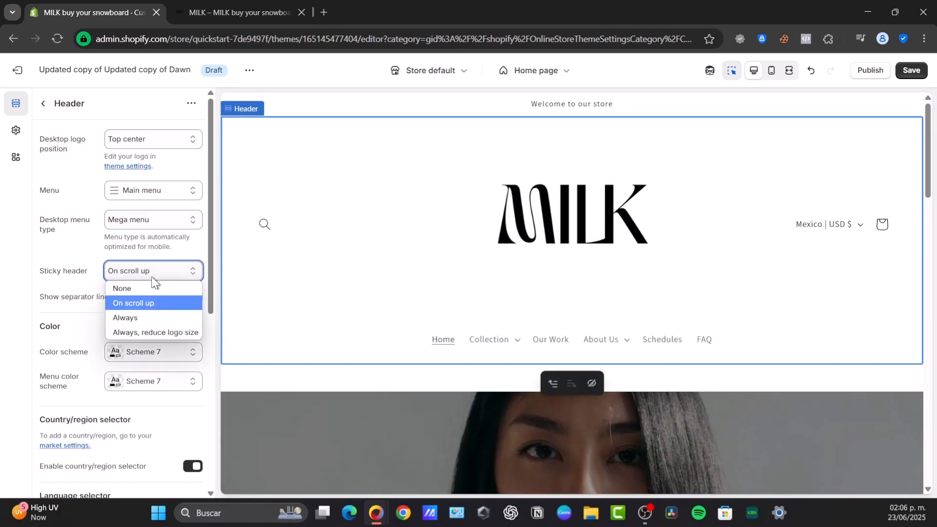
{"action": "left_click", "coordinate": [166, 317]}
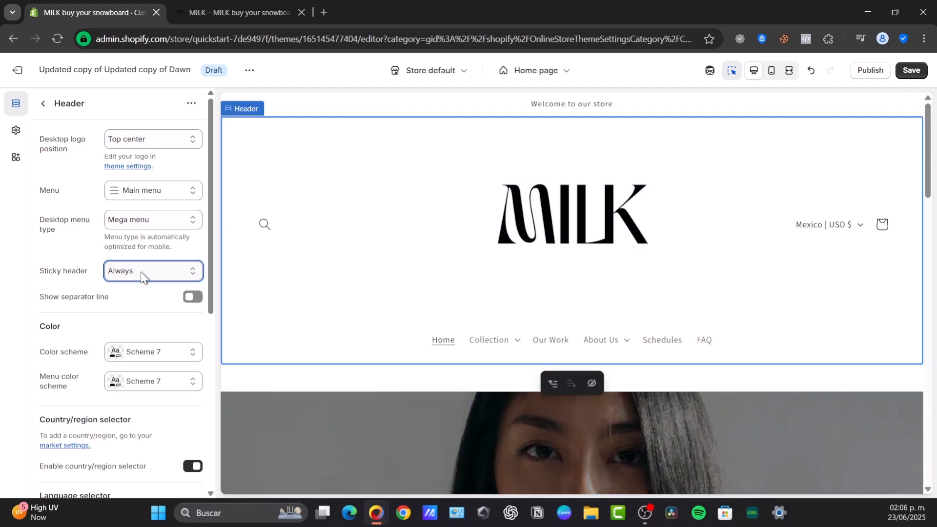
{"action": "left_click", "coordinate": [144, 272]}
{"action": "left_click", "coordinate": [180, 332]}
{"action": "left_click", "coordinate": [157, 278]}
{"action": "left_click", "coordinate": [171, 299]}
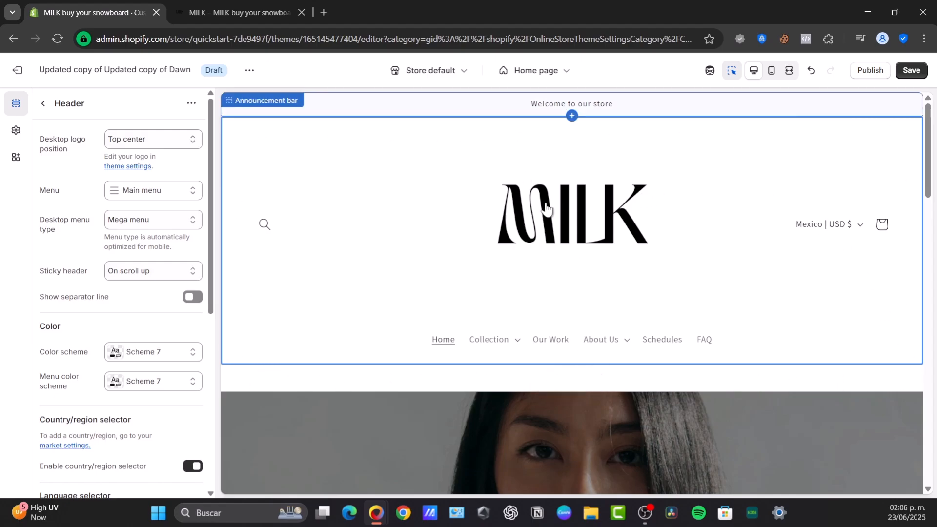
- Check the header over the home page banner, save the theme changes and exit the editor
{"action": "scroll", "coordinate": [537, 208], "scroll_direction": "down", "scroll_amount": 3}
{"action": "scroll", "coordinate": [636, 304], "scroll_direction": "down", "scroll_amount": 3}
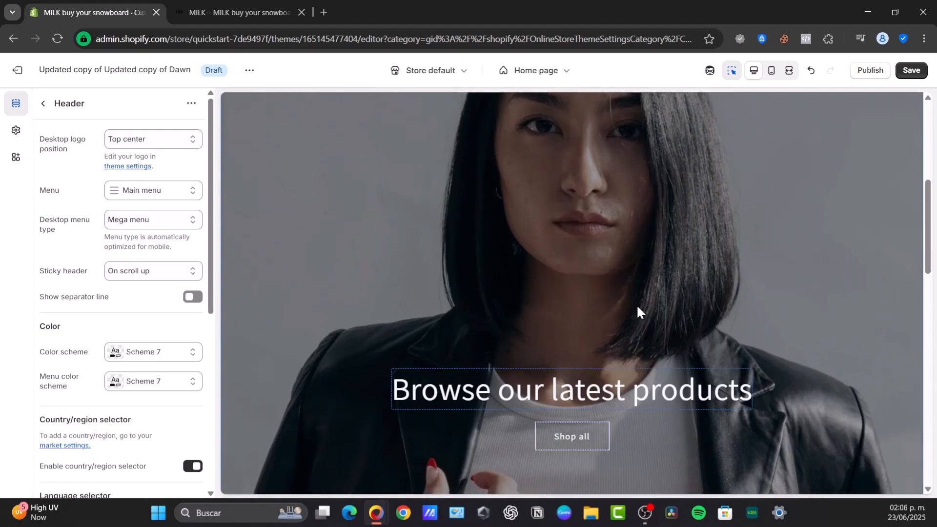
{"action": "scroll", "coordinate": [638, 312], "scroll_direction": "up", "scroll_amount": 6}
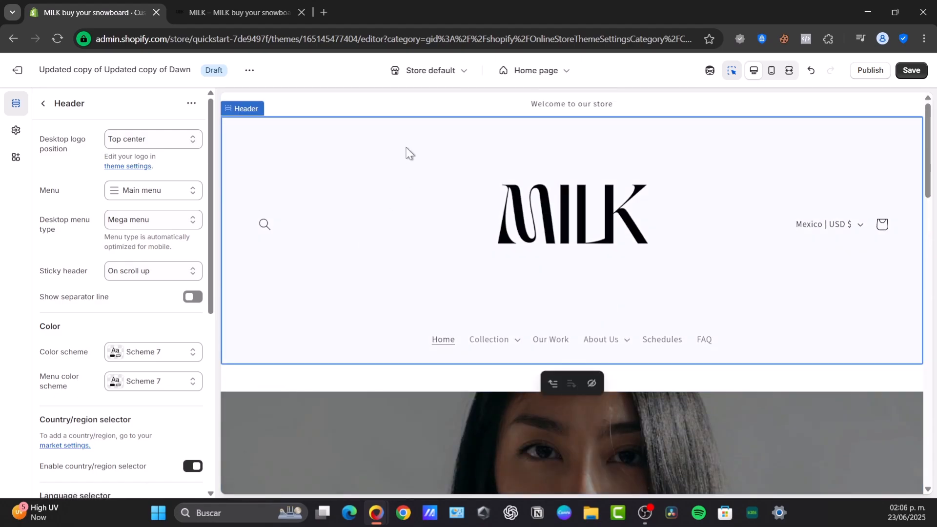
{"action": "left_click", "coordinate": [898, 72]}
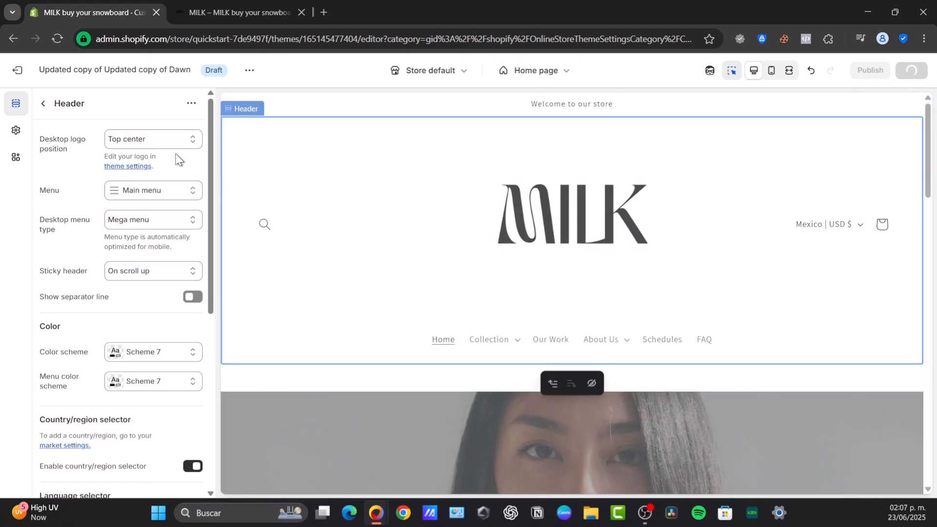
{"action": "left_click", "coordinate": [17, 69]}
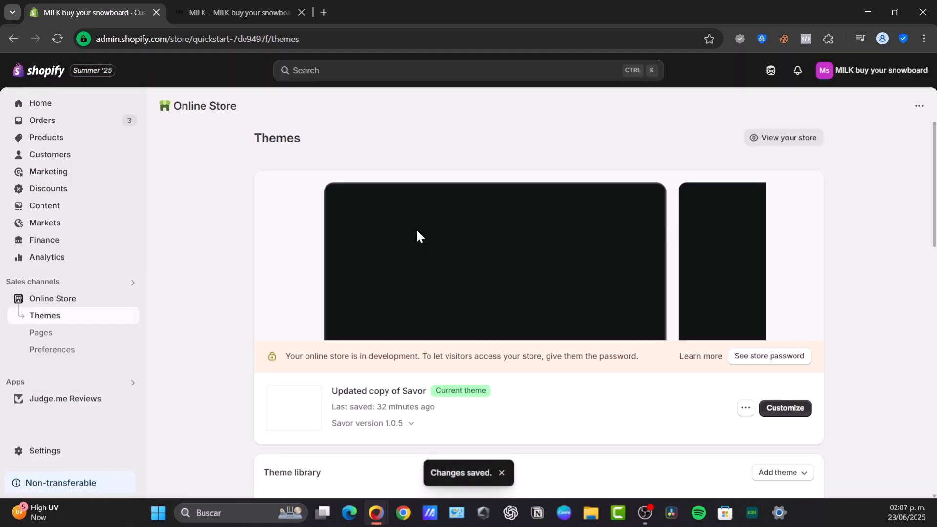
- Add the available Dawn version 15.3.0 update of "Updated copy of Updated copy of Dawn" to the theme library
{"action": "scroll", "coordinate": [529, 372], "scroll_direction": "down", "scroll_amount": 10}
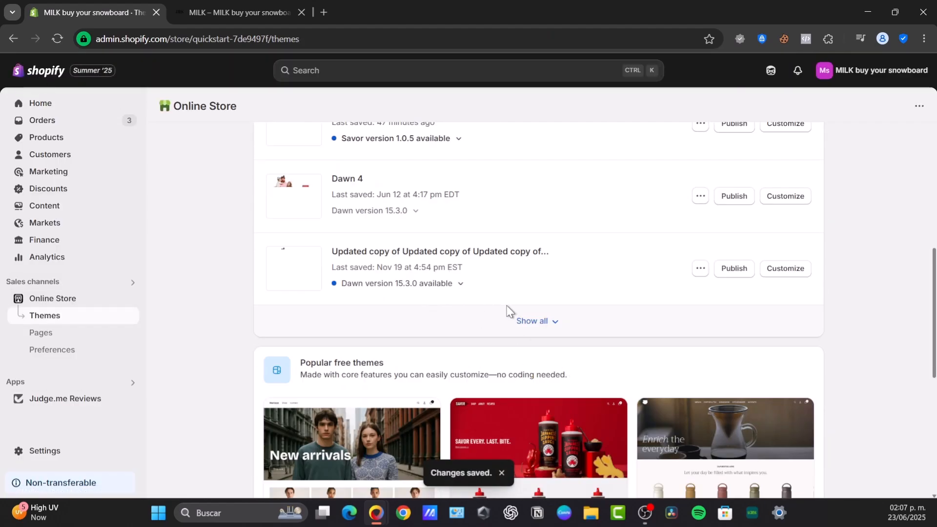
{"action": "scroll", "coordinate": [506, 313], "scroll_direction": "up", "scroll_amount": 3}
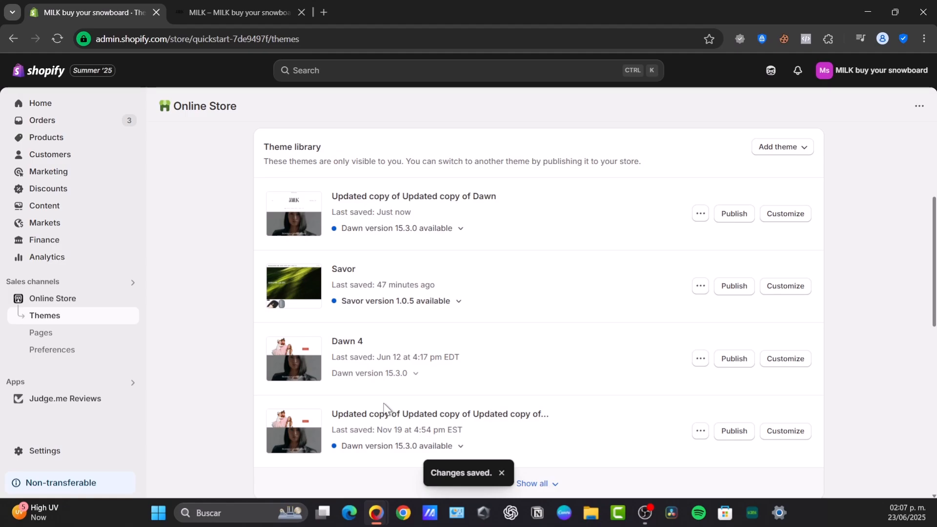
{"action": "scroll", "coordinate": [381, 409], "scroll_direction": "up", "scroll_amount": 3}
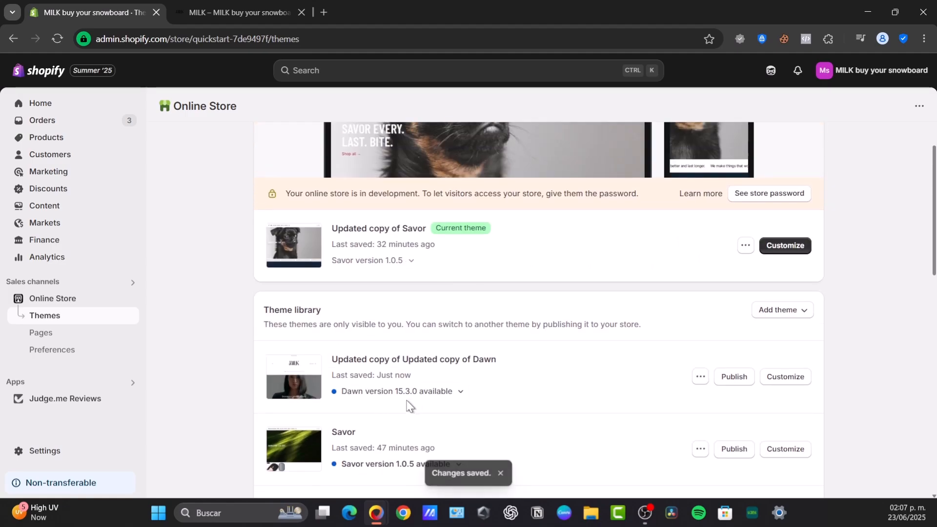
{"action": "left_click", "coordinate": [423, 397]}
{"action": "left_click", "coordinate": [416, 363]}
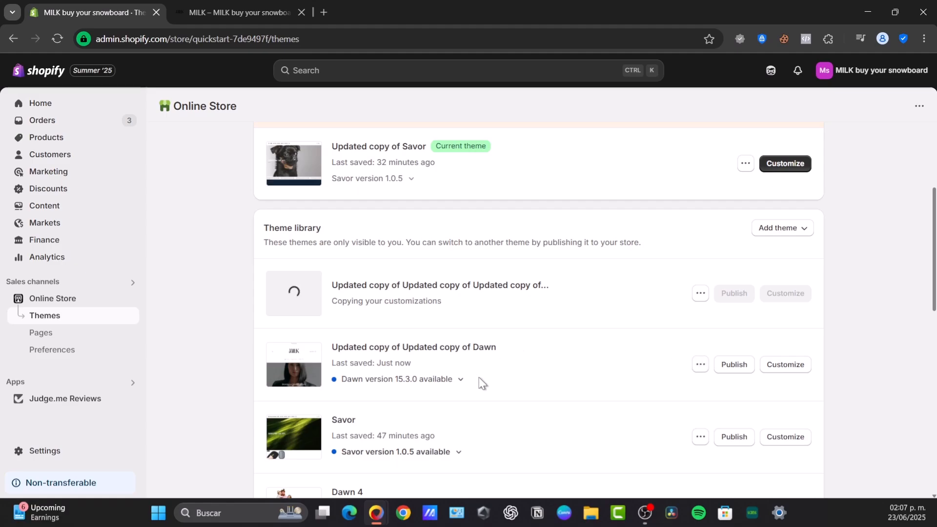
- Remove the "Dawn 4" theme from the theme library
{"action": "scroll", "coordinate": [532, 403], "scroll_direction": "down", "scroll_amount": 3}
{"action": "left_click", "coordinate": [701, 346]}
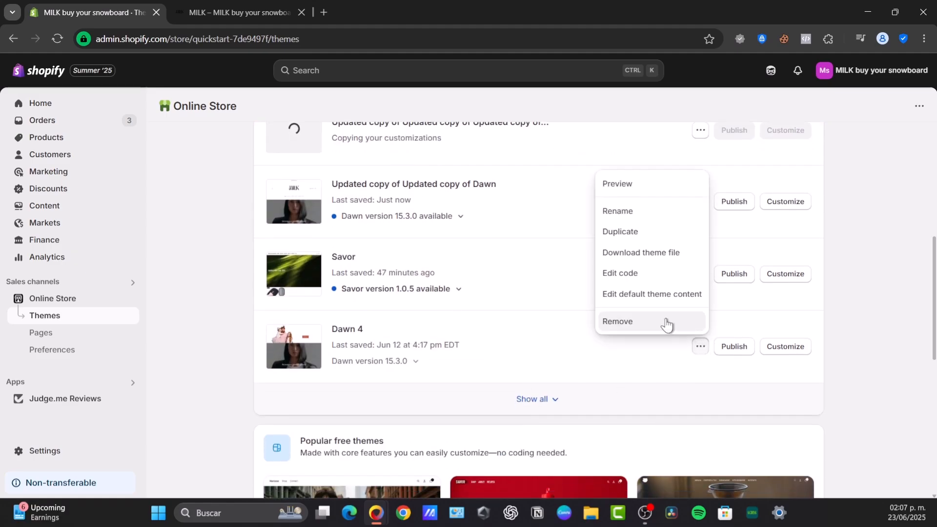
{"action": "left_click", "coordinate": [667, 320]}
{"action": "left_click", "coordinate": [621, 314]}
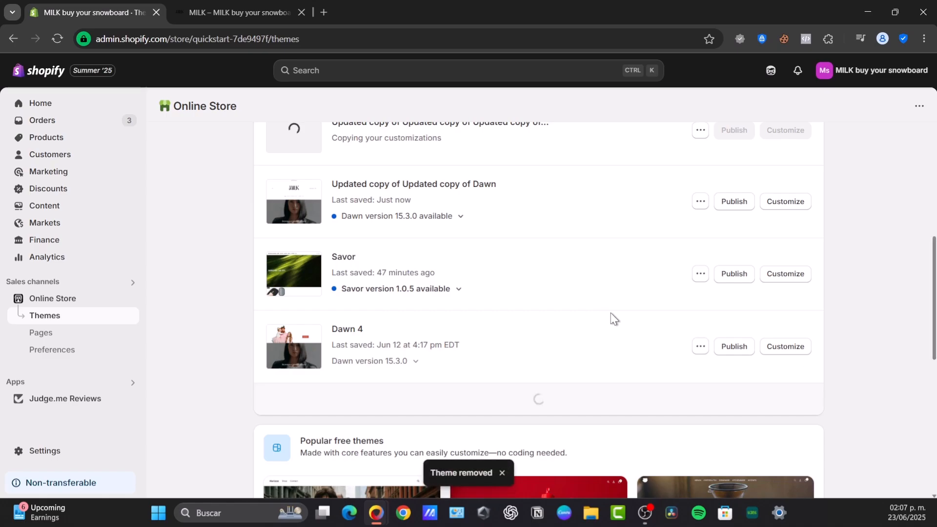
- Remove the "Updated copy of Updated copy of Updated copy of..." theme saved Nov 19 and "Copy of Updated copy of Updated copy of Dawn"
{"action": "left_click", "coordinate": [699, 347]}
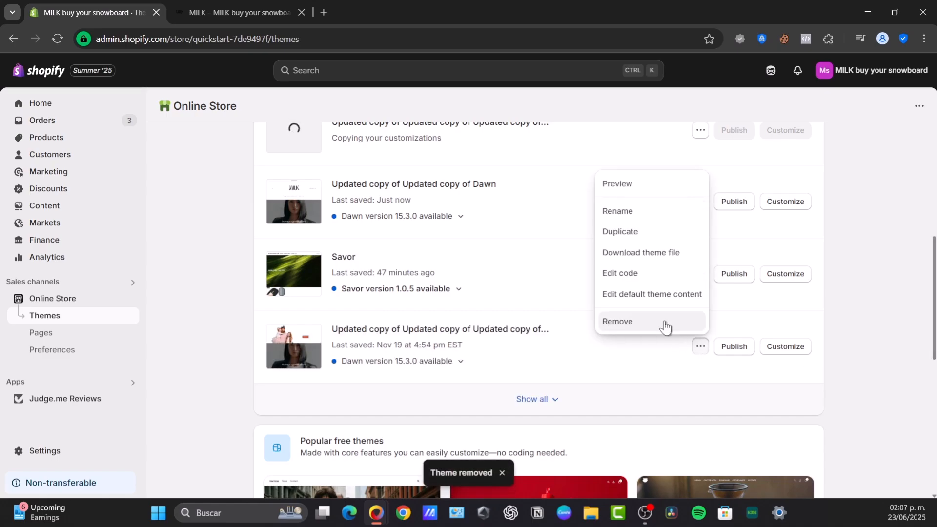
{"action": "left_click", "coordinate": [662, 320]}
{"action": "left_click", "coordinate": [642, 315]}
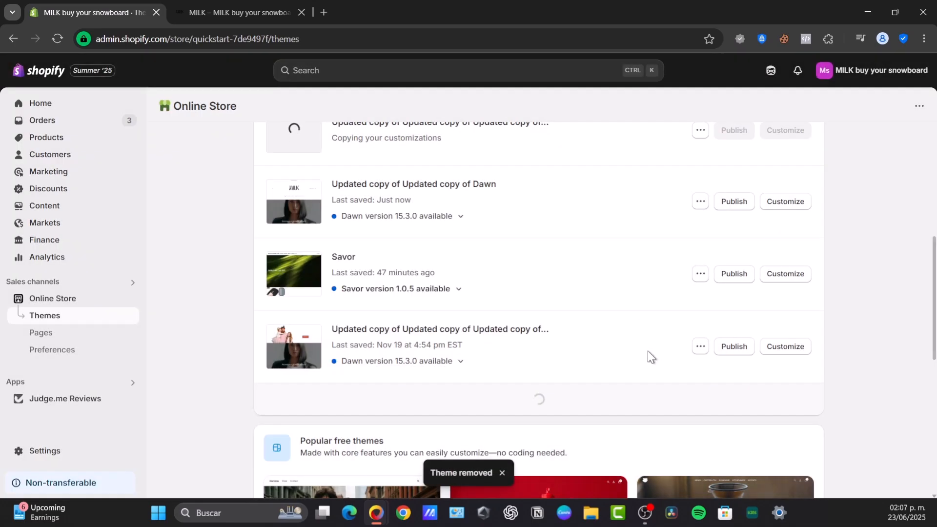
{"action": "left_click", "coordinate": [696, 350]}
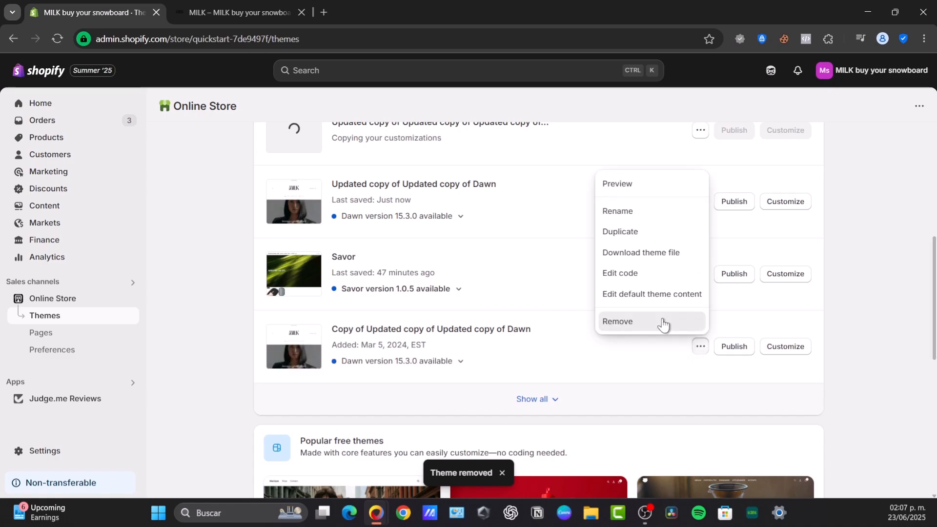
{"action": "left_click", "coordinate": [663, 322]}
{"action": "left_click", "coordinate": [623, 316]}
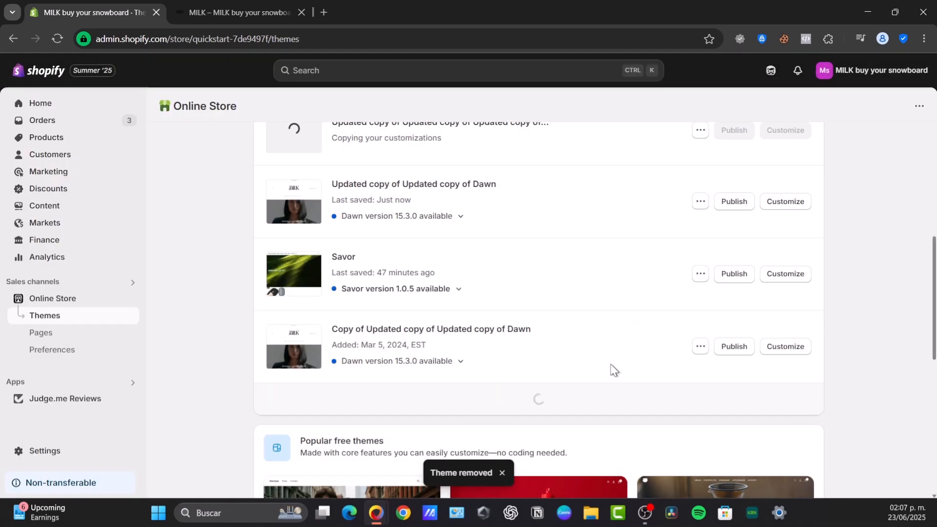
- Rename the "Updated copy of Updated copy of Dawn" theme to "Dawn 3.2"
{"action": "scroll", "coordinate": [596, 367], "scroll_direction": "up", "scroll_amount": 3}
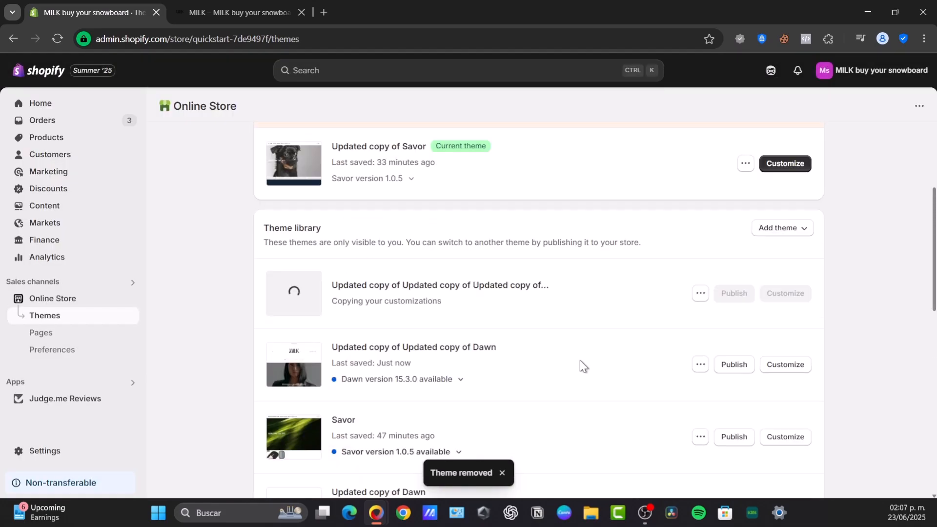
{"action": "left_click", "coordinate": [700, 364]}
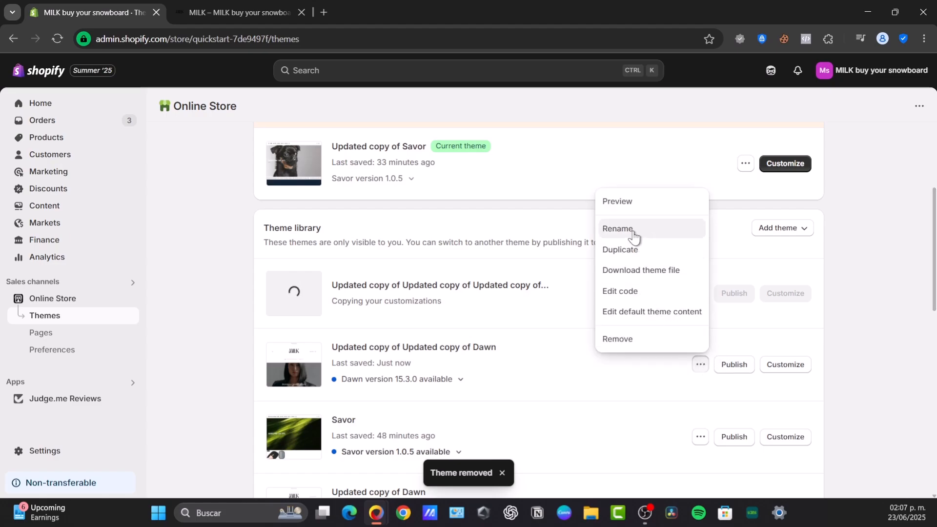
{"action": "left_click", "coordinate": [634, 237]}
{"action": "left_click_drag", "start_coordinate": [464, 270], "coordinate": [275, 289]}
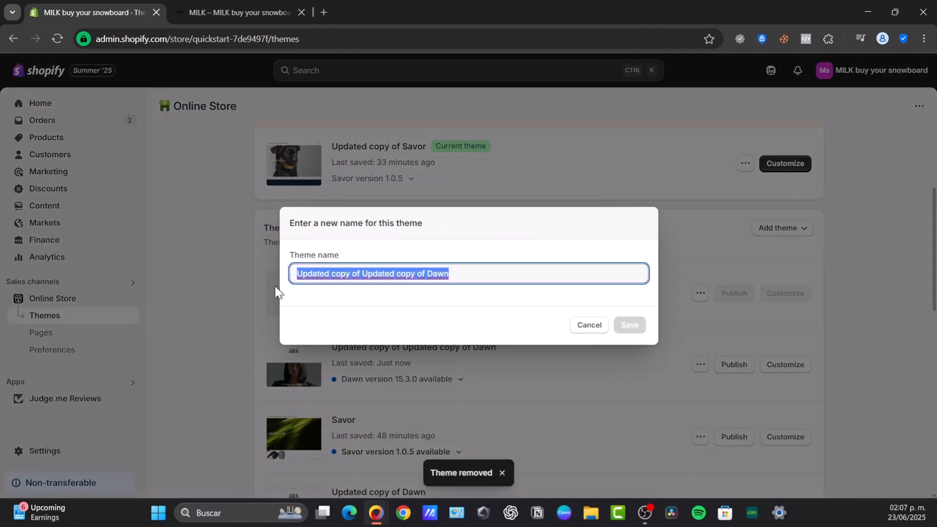
{"action": "type", "text": "dawn 3.2"}
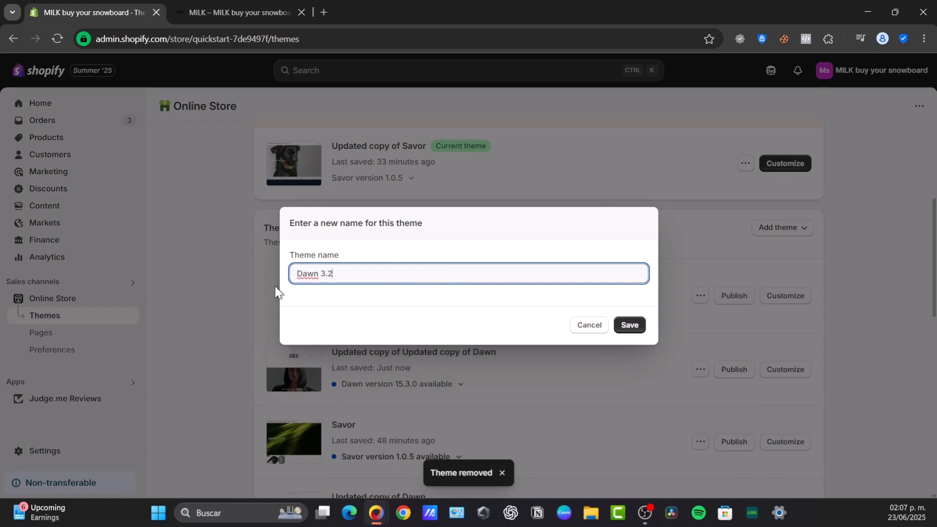
{"action": "left_click", "coordinate": [625, 328]}
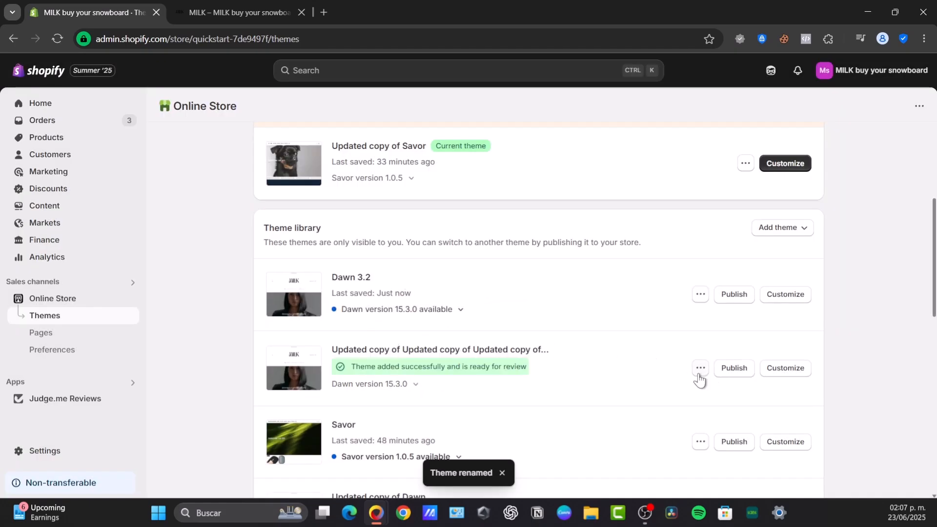
- Rename the newly added Dawn version 15.3.0 theme to "Dawn 3.3"
{"action": "left_click", "coordinate": [701, 371]}
{"action": "left_click", "coordinate": [636, 240]}
{"action": "left_click", "coordinate": [527, 267]}
{"action": "key", "text": "ctrl+a"}
{"action": "type", "text": "Daw"}
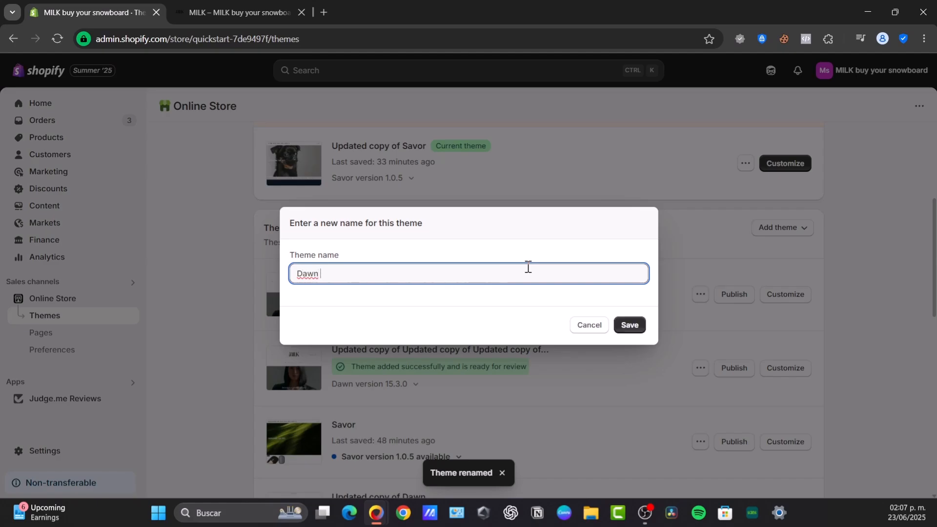
{"action": "key", "text": "Return"}
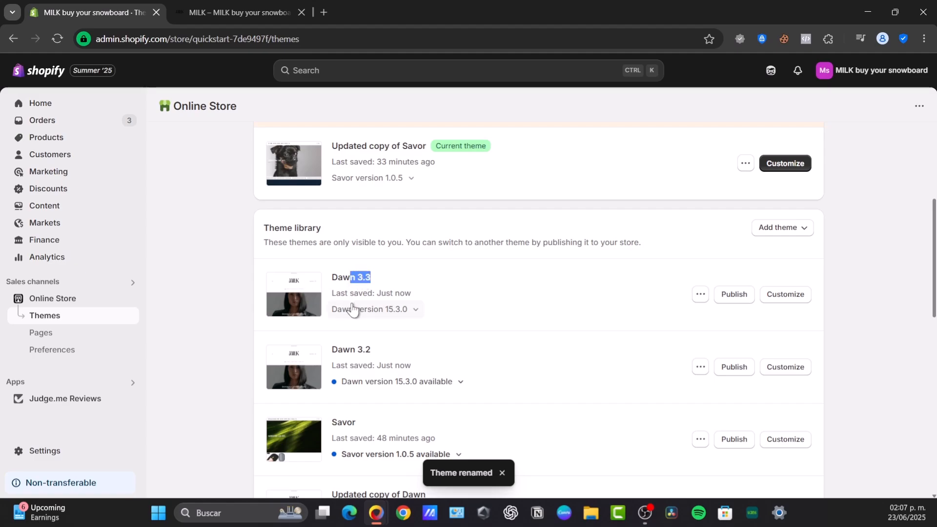
- Open the code of the Dawn 3.3 theme and bring up theme.liquid from the layout folder
{"action": "left_click", "coordinate": [700, 295]}
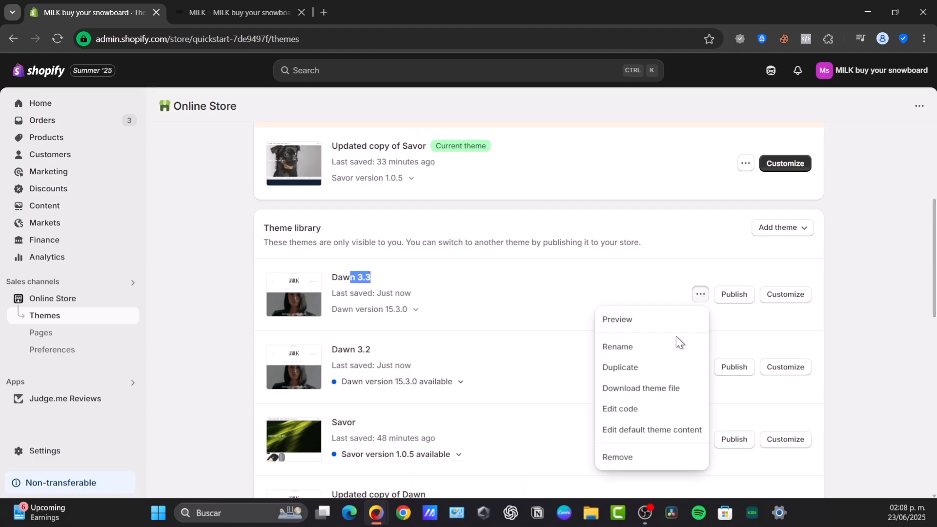
{"action": "left_click", "coordinate": [652, 410]}
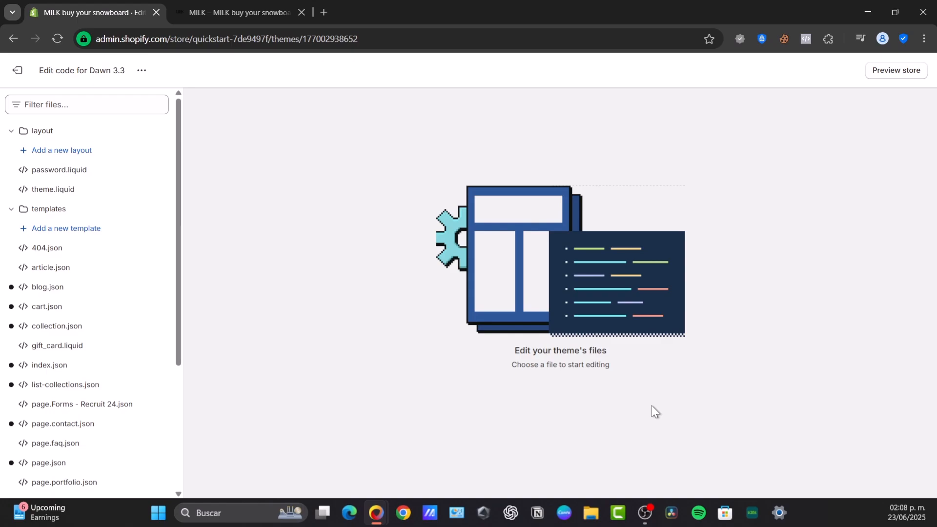
{"action": "left_click", "coordinate": [10, 132]}
{"action": "left_click", "coordinate": [11, 150]}
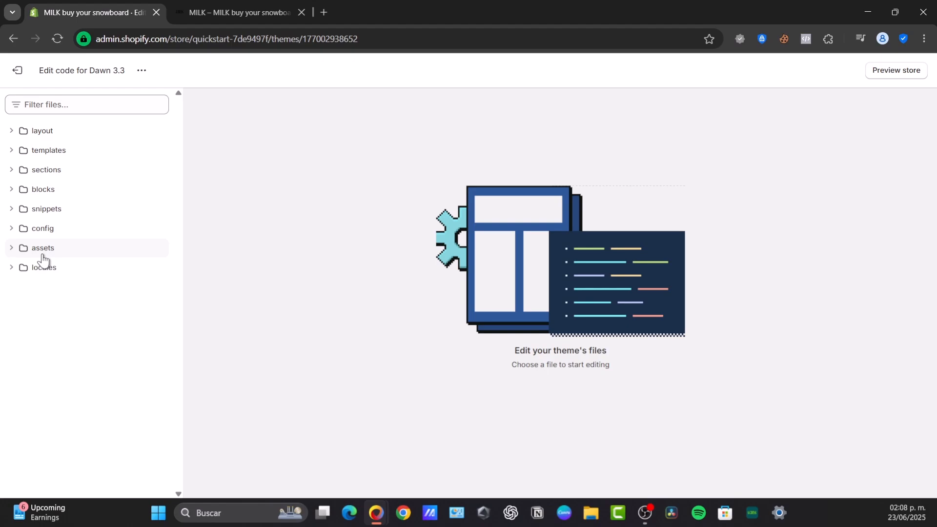
{"action": "left_click", "coordinate": [13, 134]}
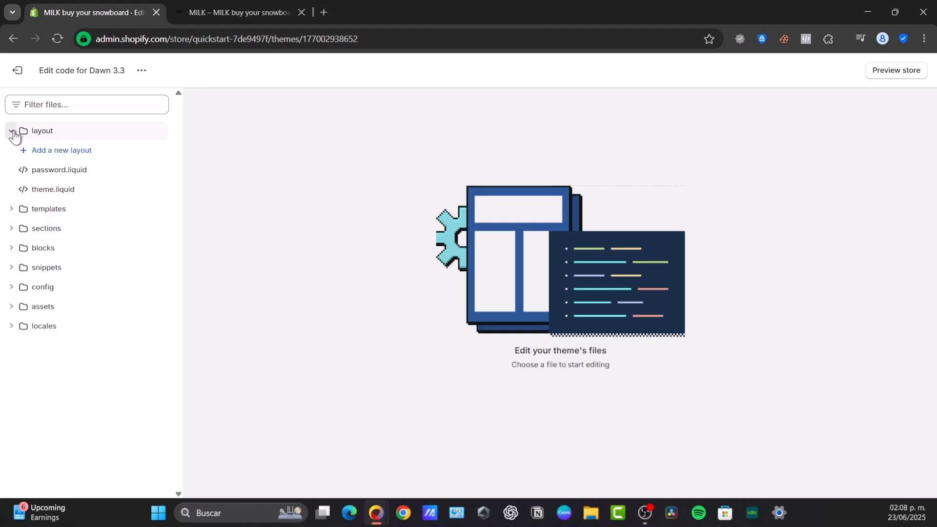
{"action": "left_click", "coordinate": [51, 190]}
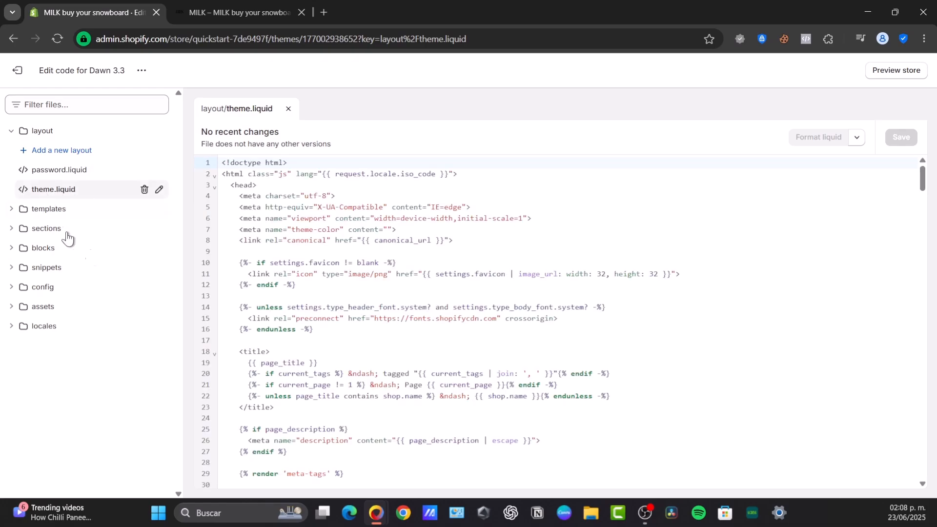
- Search theme.liquid for "header" and go through the matches
{"action": "mouse_move", "coordinate": [388, 443]}
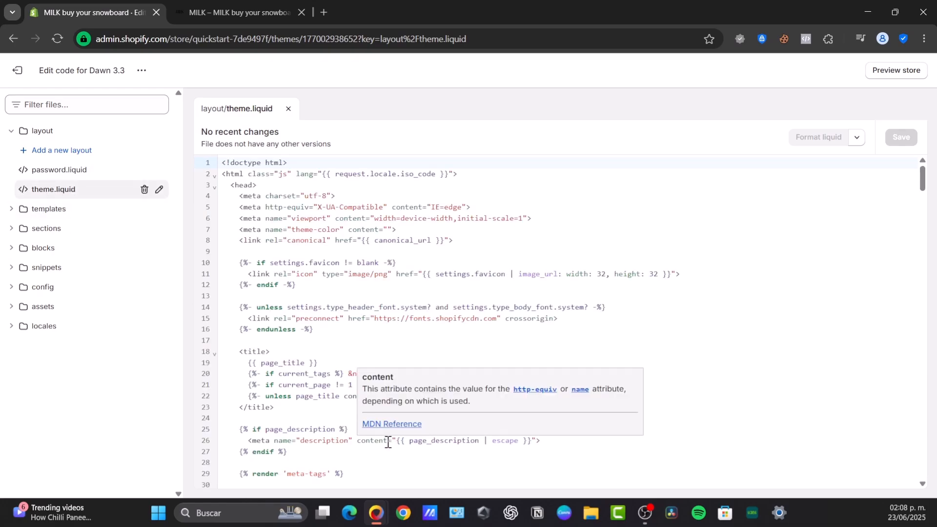
{"action": "key", "text": "ctrl+f"}
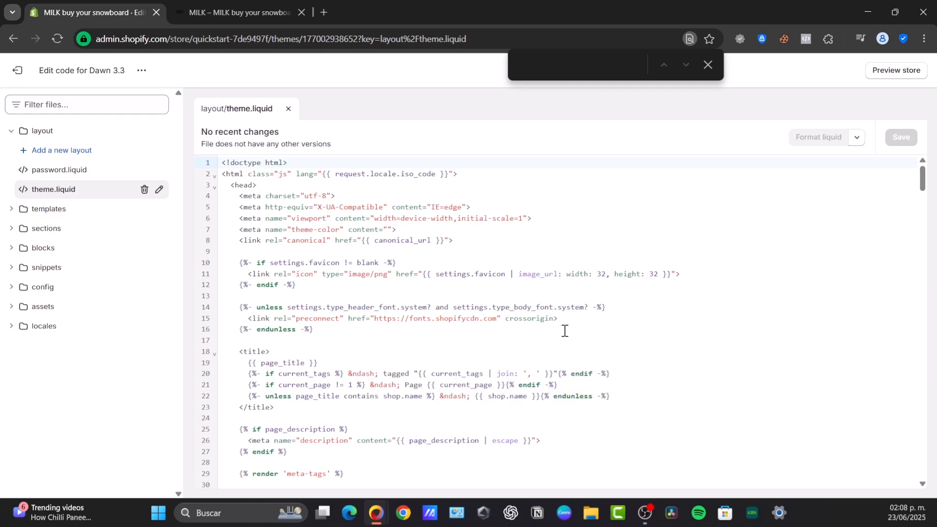
{"action": "type", "text": "header"}
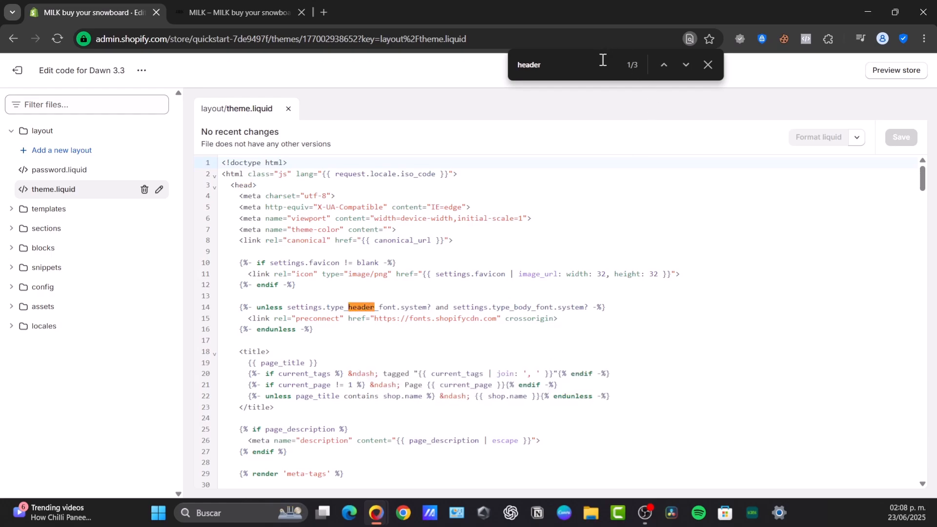
{"action": "left_click", "coordinate": [686, 65]}
{"action": "left_click", "coordinate": [685, 66]}
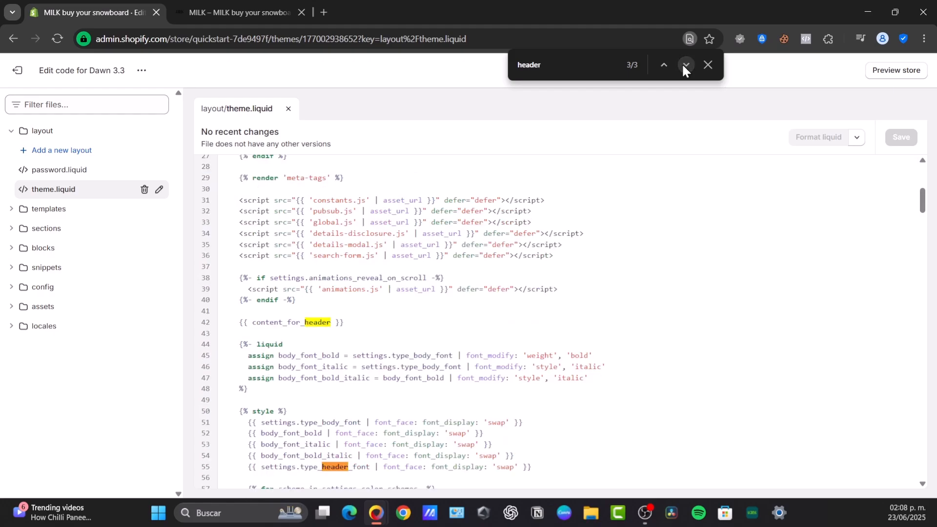
{"action": "left_click", "coordinate": [686, 66]}
{"action": "double_click", "coordinate": [685, 66]}
- Search theme.liquid for "body" and go through the matches
{"action": "double_click", "coordinate": [598, 65]}
{"action": "type", "text": "body"}
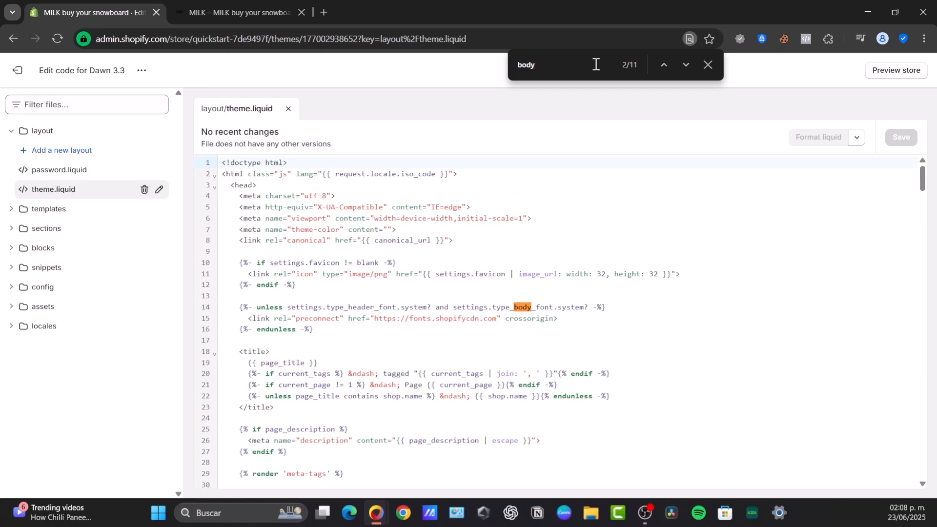
{"action": "left_click", "coordinate": [685, 65]}
{"action": "left_click", "coordinate": [684, 65]}
{"action": "left_click", "coordinate": [685, 65]}
{"action": "left_click", "coordinate": [684, 65]}
{"action": "left_click", "coordinate": [684, 65]}
{"action": "left_click", "coordinate": [685, 64]}
{"action": "left_click", "coordinate": [684, 65]}
{"action": "left_click", "coordinate": [661, 65]}
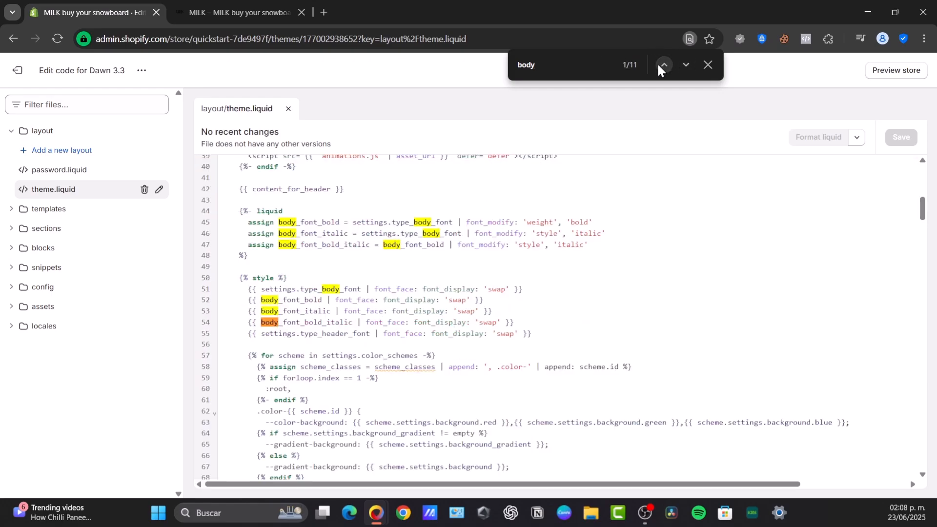
- After the closing body tag, add index-only #MainContent top margins of -133px and -107px (max-width 767px) plus a transparent sticky-header style, and save theme.liquid
{"action": "left_click_drag", "start_coordinate": [922, 209], "coordinate": [923, 457]}
{"action": "left_click_drag", "start_coordinate": [230, 449], "coordinate": [261, 453]}
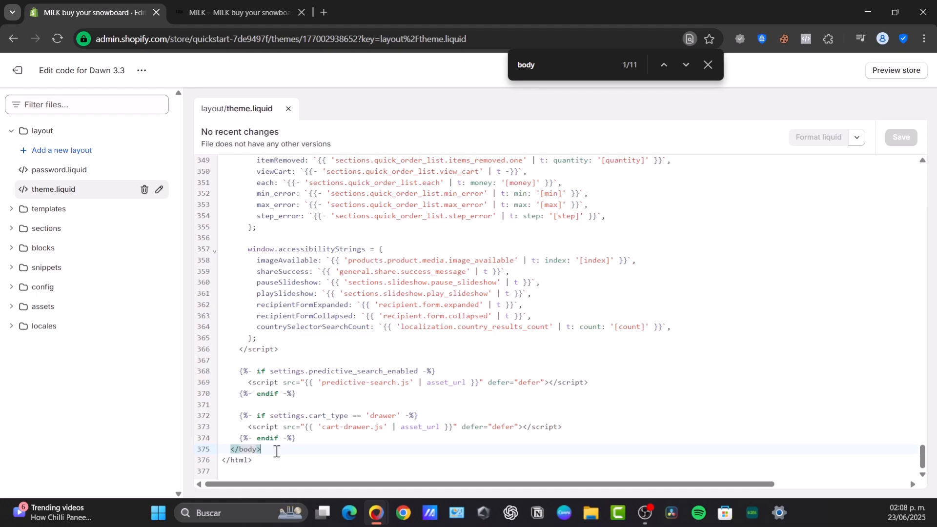
{"action": "type", "text": "{% if template == 'index' %} <style> #MainContent { margin-top: -133px; } @media (max-width: 767px) { #MainContent { margin-top: -107px !important; } } </style> {% endif %} <style> sticky-header { background: transparent !important; } </style>"}
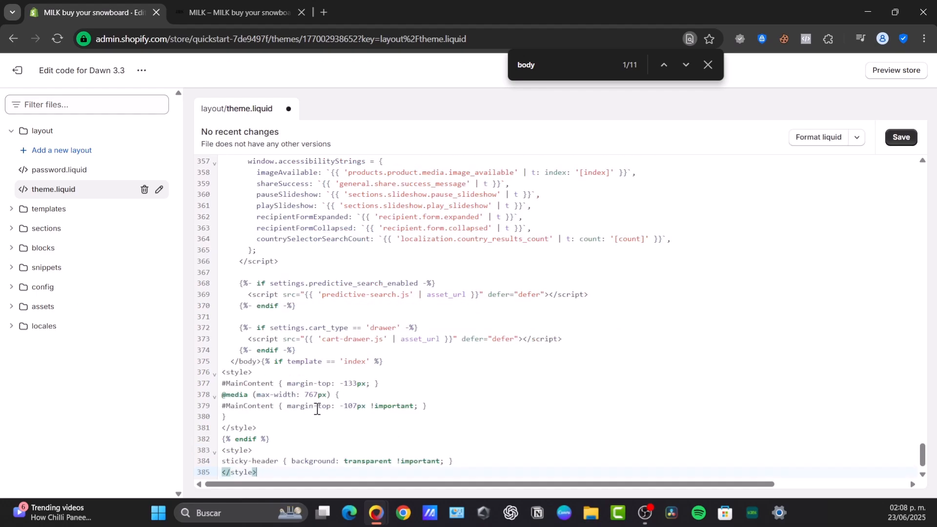
{"action": "scroll", "coordinate": [318, 410], "scroll_direction": "down", "scroll_amount": 1}
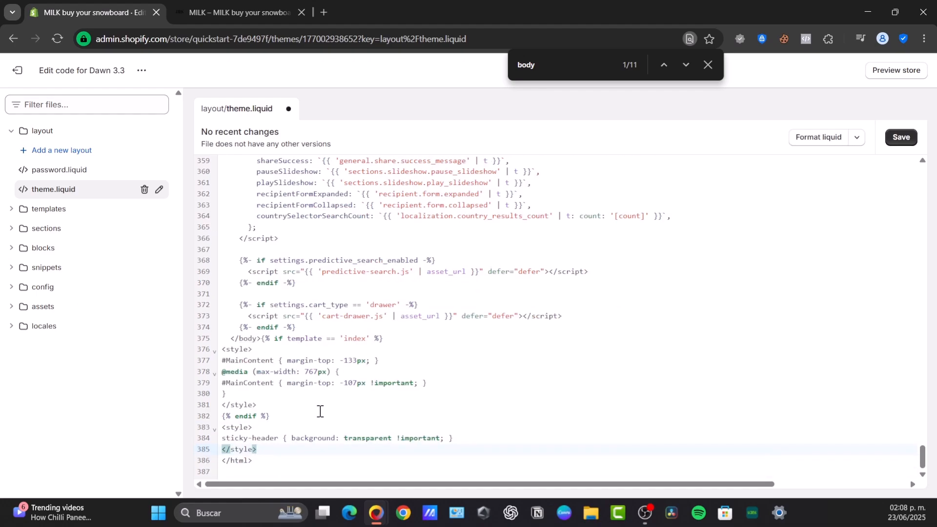
{"action": "left_click", "coordinate": [901, 137]}
{"action": "left_click", "coordinate": [707, 65]}
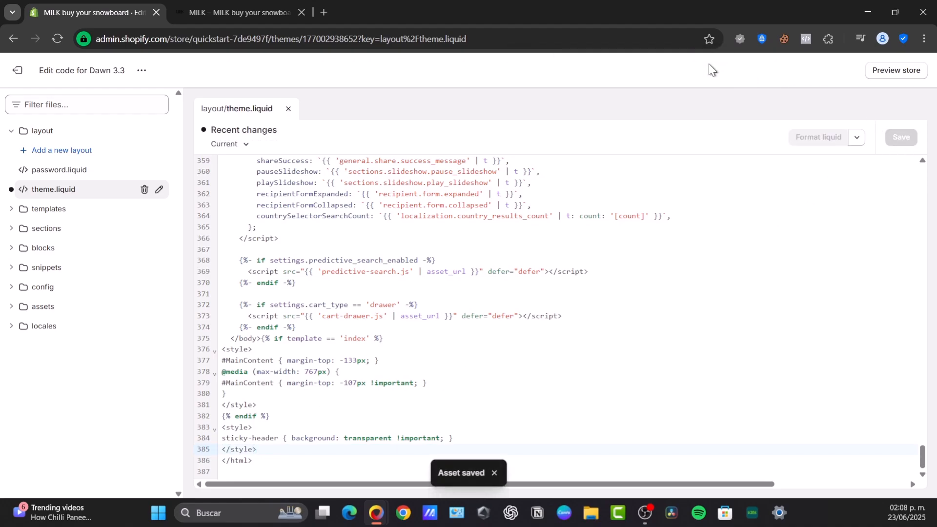
- Preview the Dawn 3.3 storefront and examine how the header overlaps the home page banner while scrolling
{"action": "left_click", "coordinate": [893, 72]}
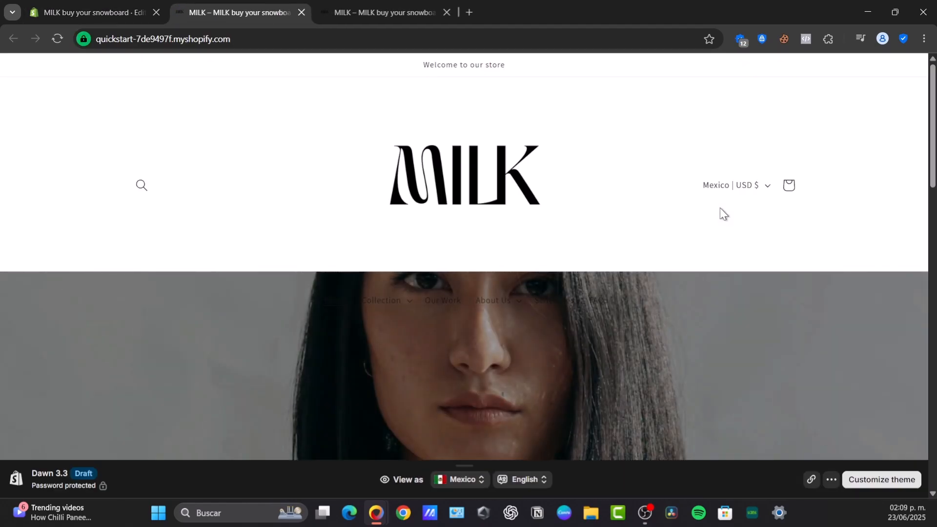
{"action": "scroll", "coordinate": [732, 215], "scroll_direction": "down", "scroll_amount": 3}
{"action": "scroll", "coordinate": [702, 225], "scroll_direction": "up", "scroll_amount": 3}
{"action": "left_click", "coordinate": [81, 8]}
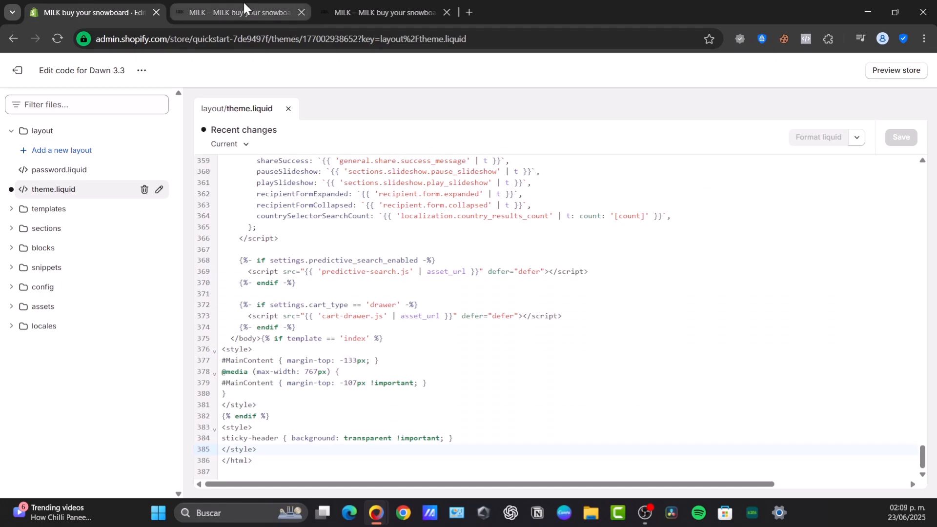
{"action": "left_click", "coordinate": [244, 4]}
{"action": "scroll", "coordinate": [523, 326], "scroll_direction": "down", "scroll_amount": 5}
{"action": "scroll", "coordinate": [488, 293], "scroll_direction": "up", "scroll_amount": 8}
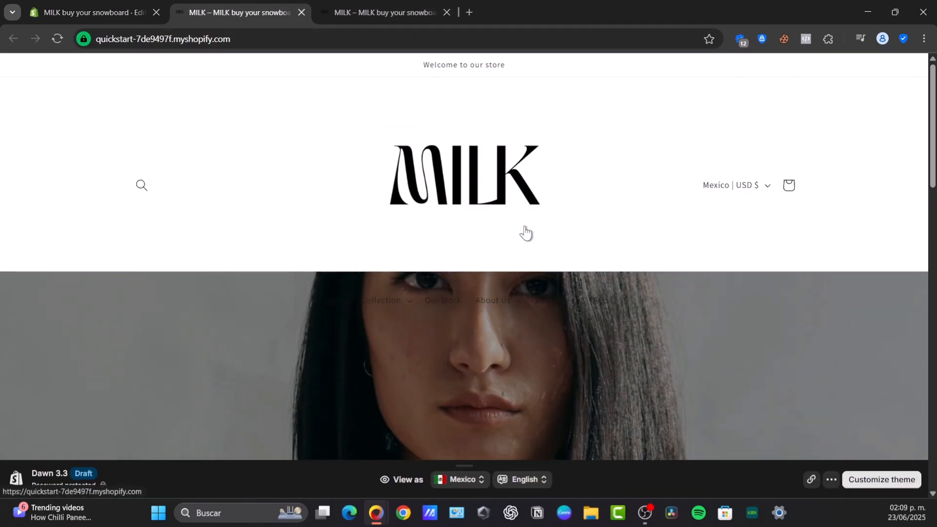
{"action": "scroll", "coordinate": [525, 233], "scroll_direction": "down", "scroll_amount": 6}
{"action": "scroll", "coordinate": [525, 232], "scroll_direction": "up", "scroll_amount": 4}
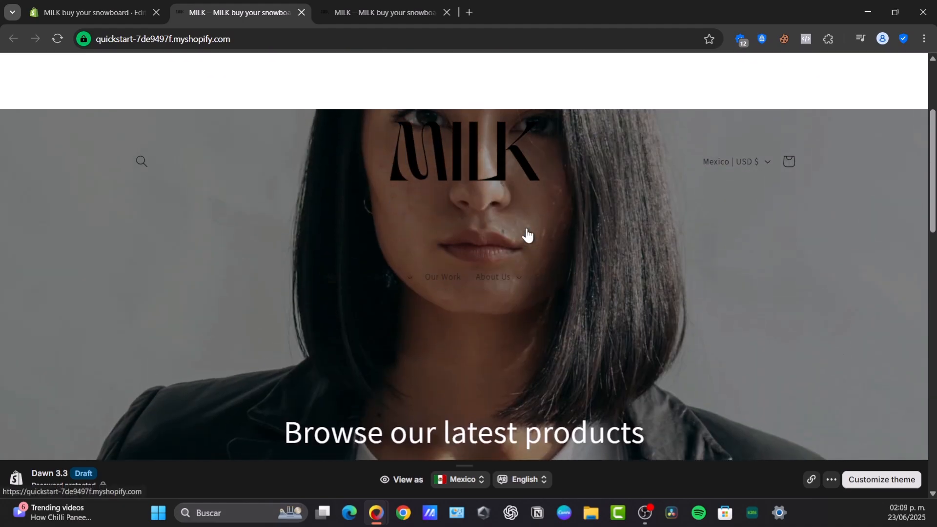
{"action": "scroll", "coordinate": [502, 288], "scroll_direction": "down", "scroll_amount": 3}
{"action": "scroll", "coordinate": [445, 297], "scroll_direction": "up", "scroll_amount": 3}
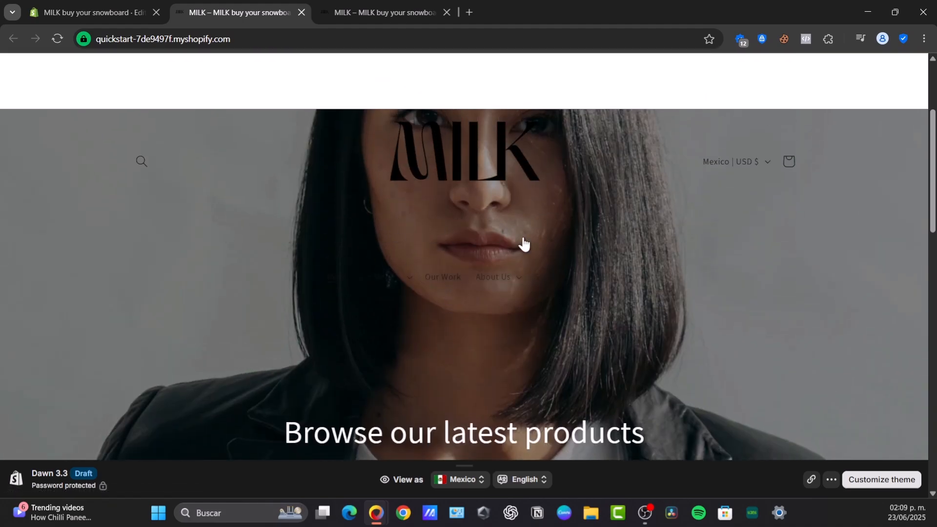
{"action": "scroll", "coordinate": [533, 255], "scroll_direction": "down", "scroll_amount": 3}
{"action": "scroll", "coordinate": [534, 255], "scroll_direction": "up", "scroll_amount": 3}
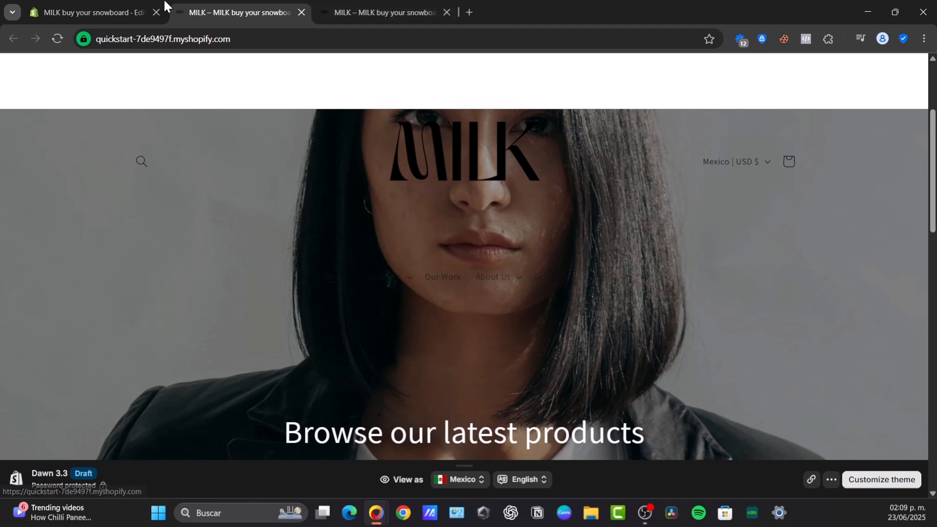
- Return to the store's theme library and open the Dawn 3.3 theme for customization
{"action": "left_click", "coordinate": [141, 7]}
{"action": "left_click", "coordinate": [18, 73]}
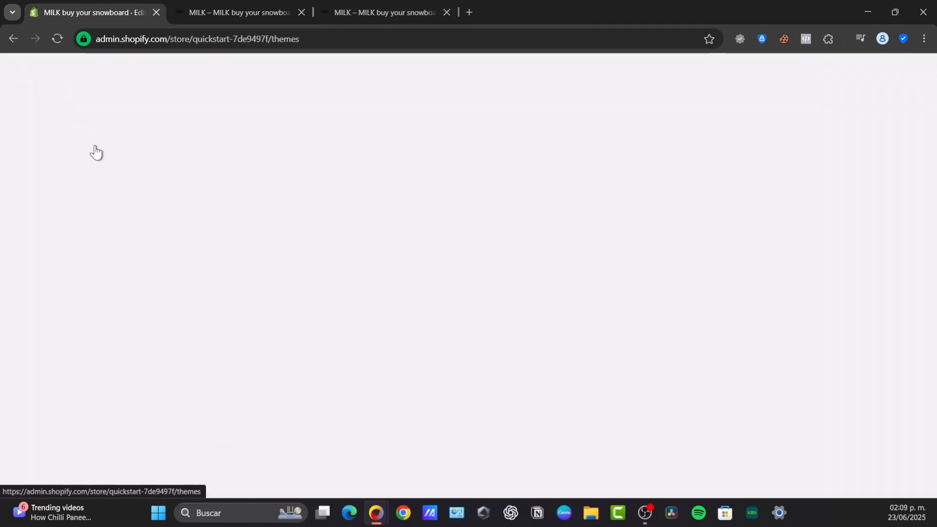
{"action": "scroll", "coordinate": [669, 395], "scroll_direction": "down", "scroll_amount": 3}
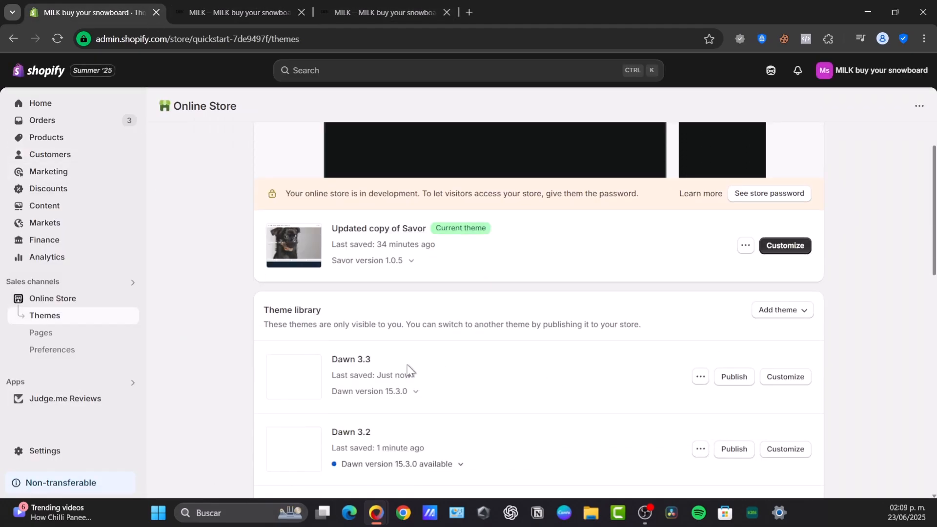
{"action": "scroll", "coordinate": [659, 391], "scroll_direction": "up", "scroll_amount": 3}
{"action": "scroll", "coordinate": [444, 379], "scroll_direction": "down", "scroll_amount": 3}
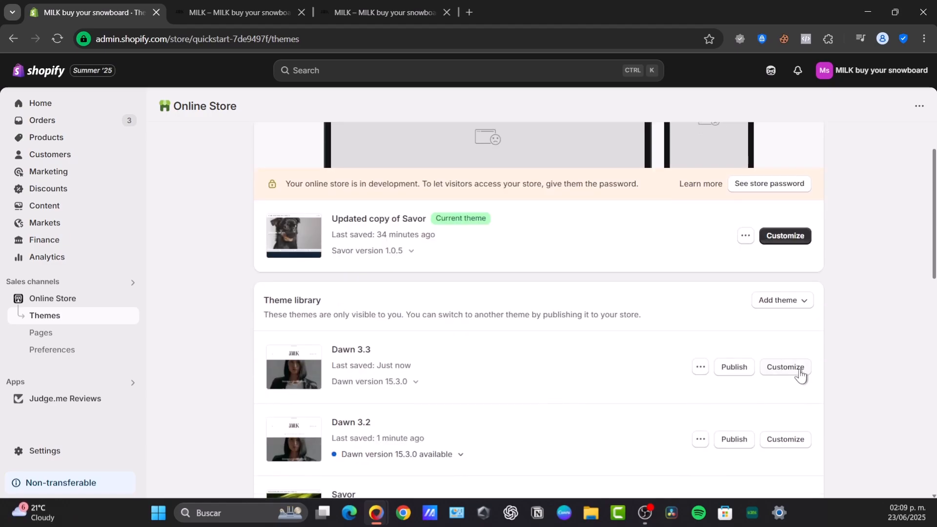
{"action": "left_click", "coordinate": [776, 373]}
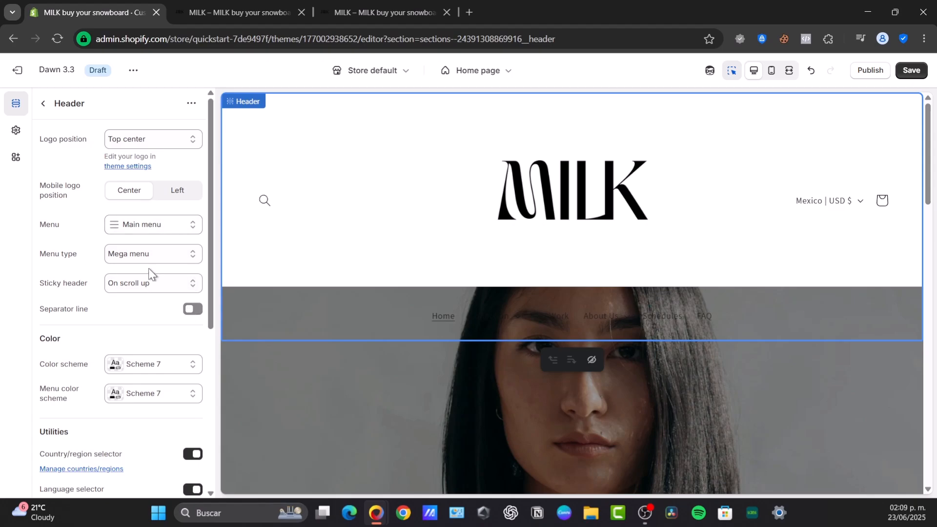
- In the Dawn 3.3 header settings, set the bottom margin to 0 px and logo width to 60 px, and reduce the vertical offset
{"action": "scroll", "coordinate": [151, 278], "scroll_direction": "down", "scroll_amount": 3}
{"action": "left_click_drag", "start_coordinate": [127, 440], "coordinate": [69, 421]}
{"action": "scroll", "coordinate": [97, 341], "scroll_direction": "down", "scroll_amount": 3}
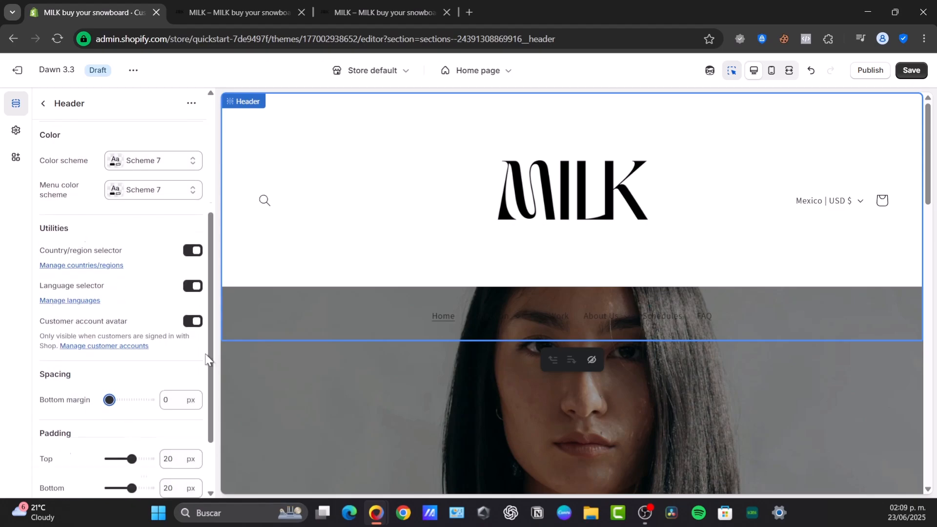
{"action": "left_click_drag", "start_coordinate": [134, 380], "coordinate": [108, 410]}
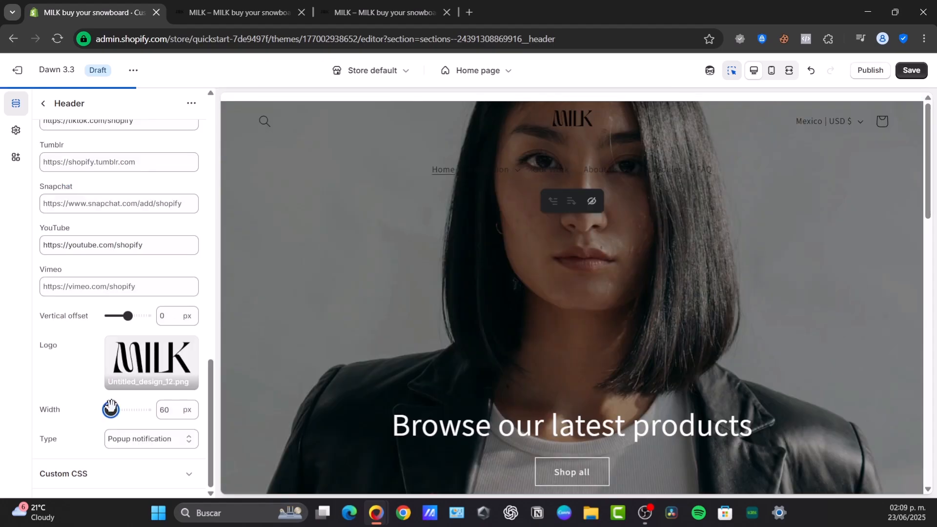
{"action": "left_click_drag", "start_coordinate": [111, 406], "coordinate": [112, 409]}
{"action": "left_click_drag", "start_coordinate": [128, 316], "coordinate": [109, 315]}
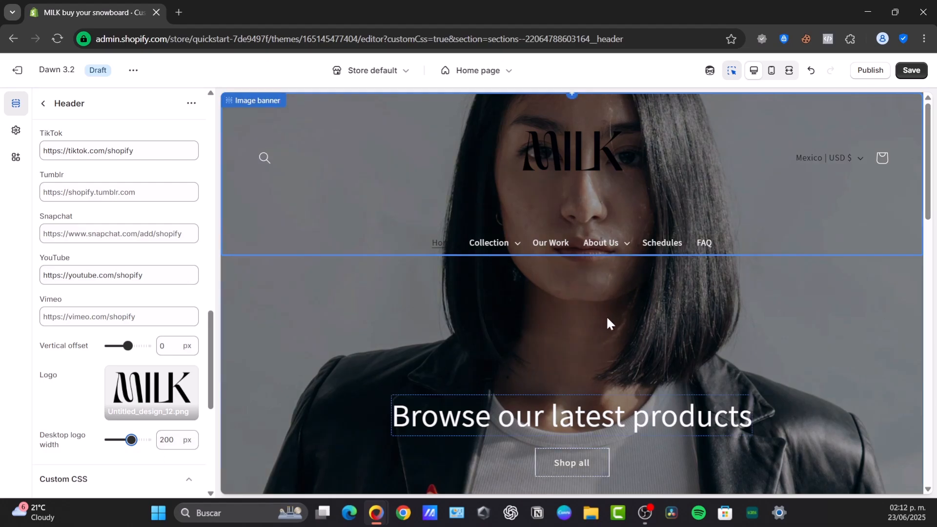
- Examine how the transparent header behaves in the Dawn 3.2 home page preview while scrolling through the banner and products
{"action": "scroll", "coordinate": [606, 316], "scroll_direction": "down", "scroll_amount": 3}
{"action": "scroll", "coordinate": [608, 317], "scroll_direction": "up", "scroll_amount": 3}
{"action": "scroll", "coordinate": [674, 307], "scroll_direction": "down", "scroll_amount": 9}
{"action": "scroll", "coordinate": [674, 307], "scroll_direction": "up", "scroll_amount": 9}
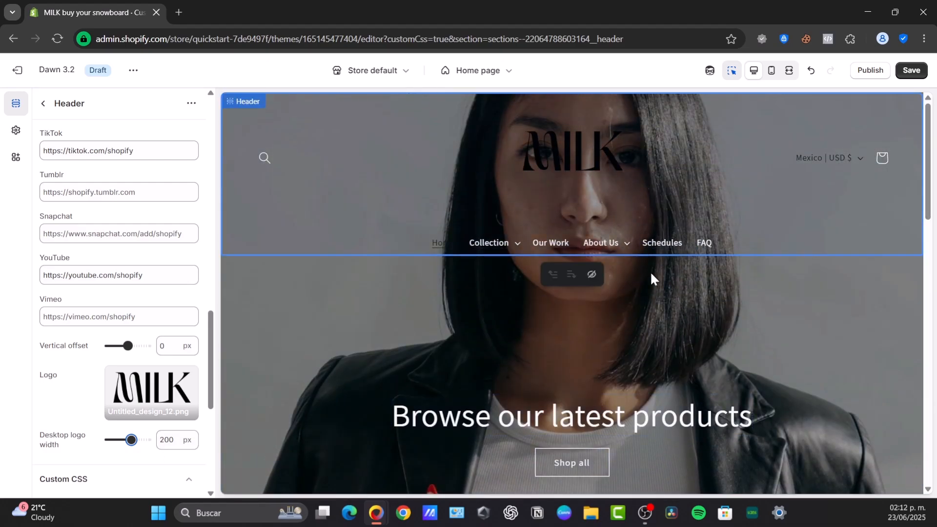
{"action": "scroll", "coordinate": [678, 289], "scroll_direction": "down", "scroll_amount": 3}
{"action": "scroll", "coordinate": [678, 296], "scroll_direction": "up", "scroll_amount": 2}
{"action": "scroll", "coordinate": [678, 299], "scroll_direction": "down", "scroll_amount": 10}
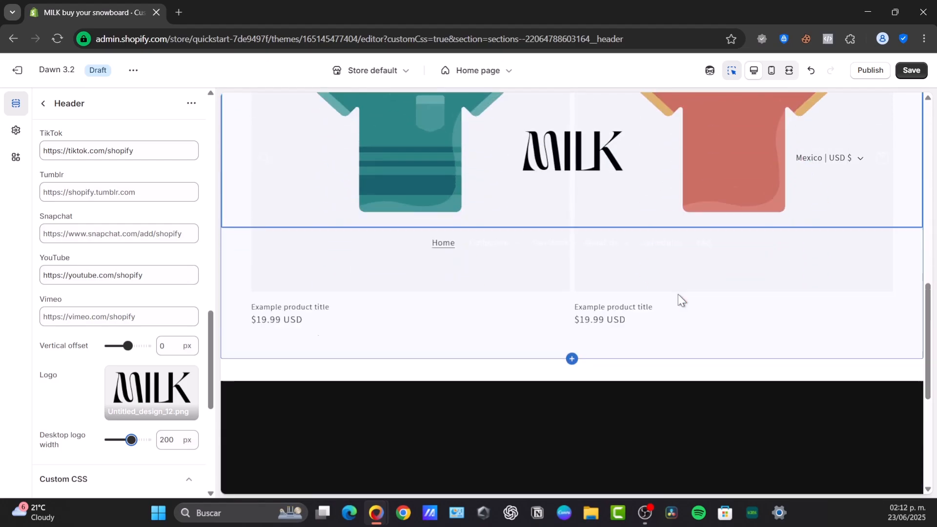
{"action": "scroll", "coordinate": [678, 297], "scroll_direction": "up", "scroll_amount": 4}
{"action": "scroll", "coordinate": [605, 325], "scroll_direction": "up", "scroll_amount": 5}
{"action": "scroll", "coordinate": [158, 365], "scroll_direction": "down", "scroll_amount": 6}
{"action": "scroll", "coordinate": [158, 361], "scroll_direction": "up", "scroll_amount": 10}
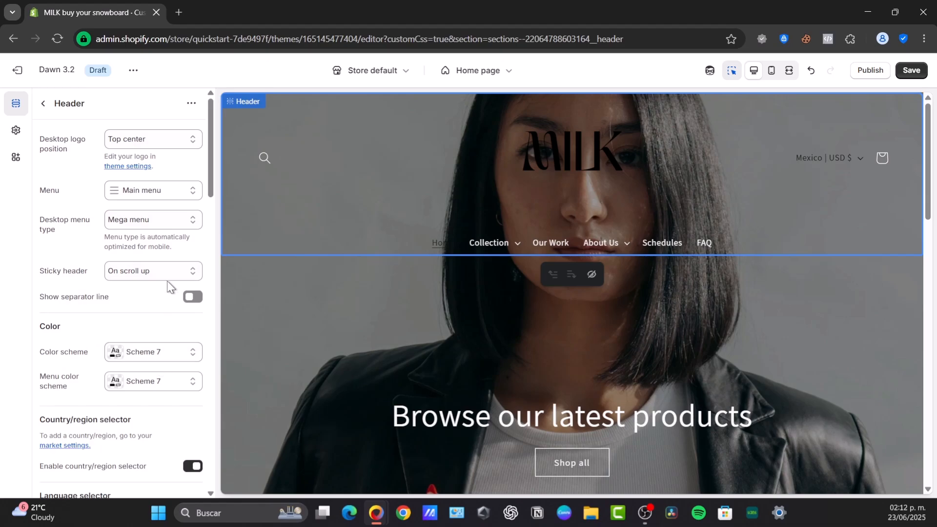
- Try the "Always, reduce logo size" sticky header option and check it by scrolling the home page preview
{"action": "left_click", "coordinate": [150, 270]}
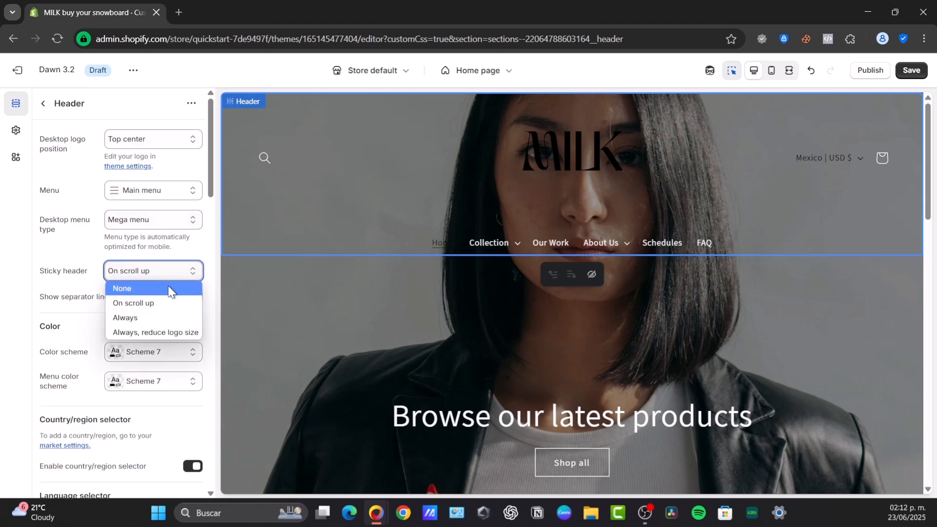
{"action": "left_click", "coordinate": [174, 333]}
{"action": "scroll", "coordinate": [442, 335], "scroll_direction": "down", "scroll_amount": 5}
{"action": "scroll", "coordinate": [444, 336], "scroll_direction": "down", "scroll_amount": 15}
{"action": "scroll", "coordinate": [447, 338], "scroll_direction": "up", "scroll_amount": 15}
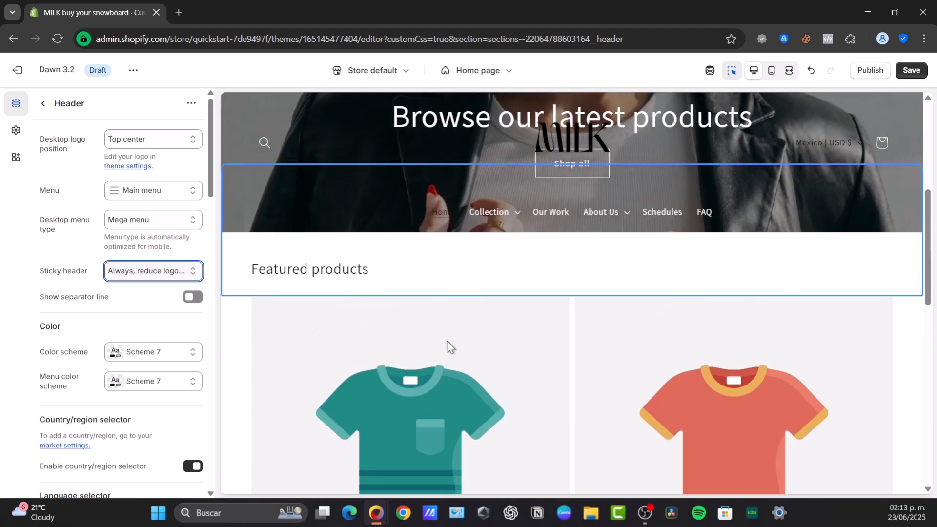
- Set the sticky header to None and check the header's scrolling behavior in the home page preview
{"action": "left_click", "coordinate": [176, 270]}
{"action": "left_click", "coordinate": [171, 287]}
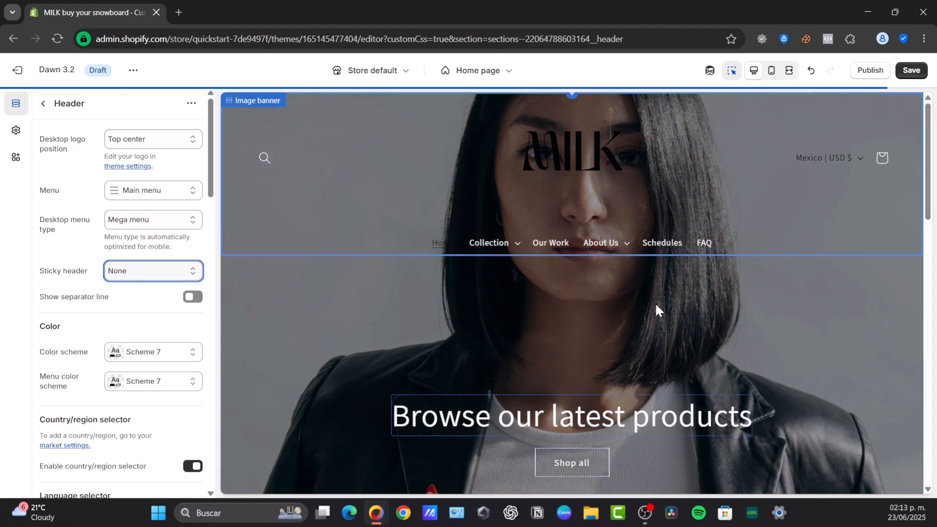
{"action": "scroll", "coordinate": [722, 320], "scroll_direction": "down", "scroll_amount": 5}
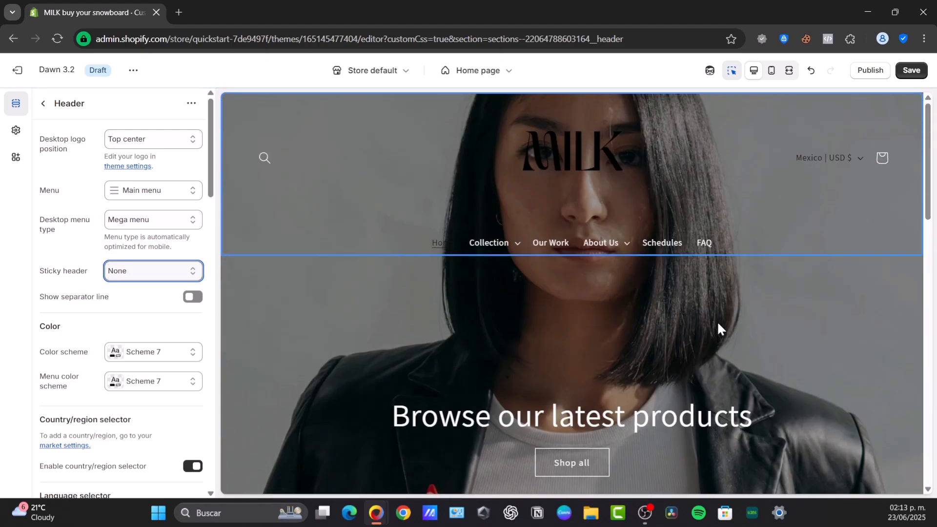
{"action": "scroll", "coordinate": [627, 316], "scroll_direction": "down", "scroll_amount": 3}
{"action": "scroll", "coordinate": [627, 321], "scroll_direction": "up", "scroll_amount": 3}
{"action": "scroll", "coordinate": [630, 323], "scroll_direction": "down", "scroll_amount": 15}
{"action": "scroll", "coordinate": [630, 323], "scroll_direction": "up", "scroll_amount": 15}
{"action": "scroll", "coordinate": [630, 323], "scroll_direction": "down", "scroll_amount": 6}
{"action": "scroll", "coordinate": [630, 323], "scroll_direction": "up", "scroll_amount": 6}
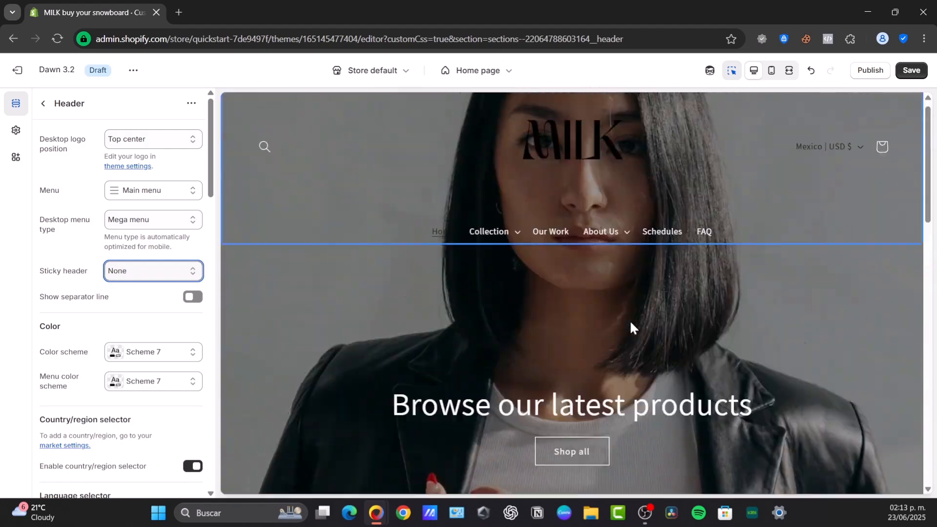
- Save the Dawn 3.2 header settings and return to the themes overview
{"action": "left_click", "coordinate": [907, 70]}
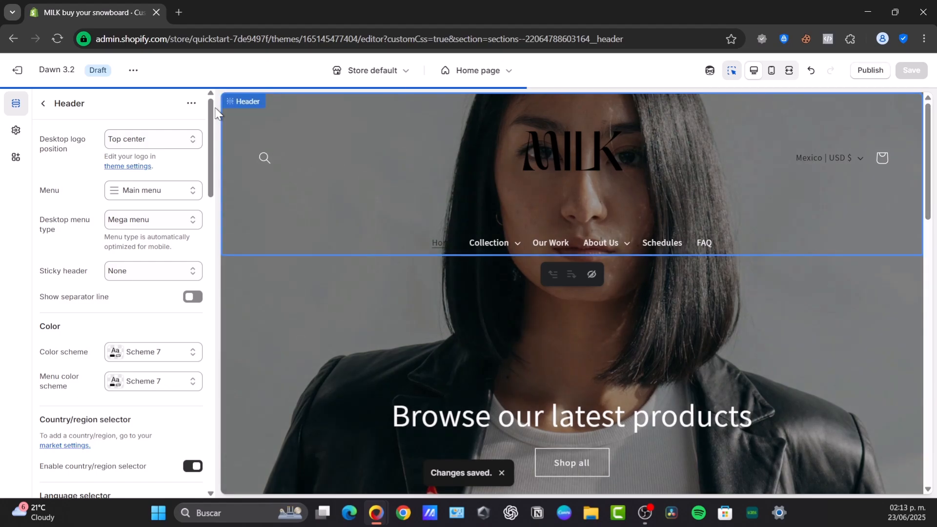
{"action": "left_click", "coordinate": [17, 70]}
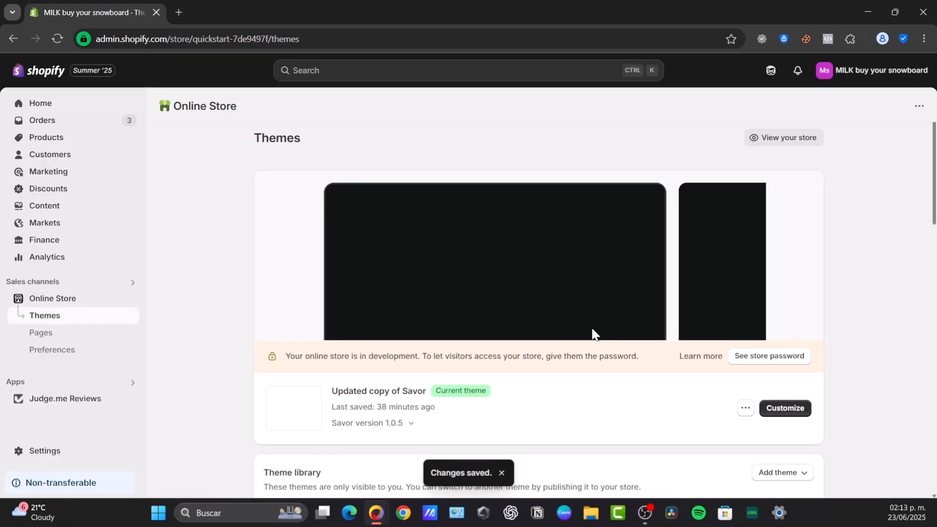